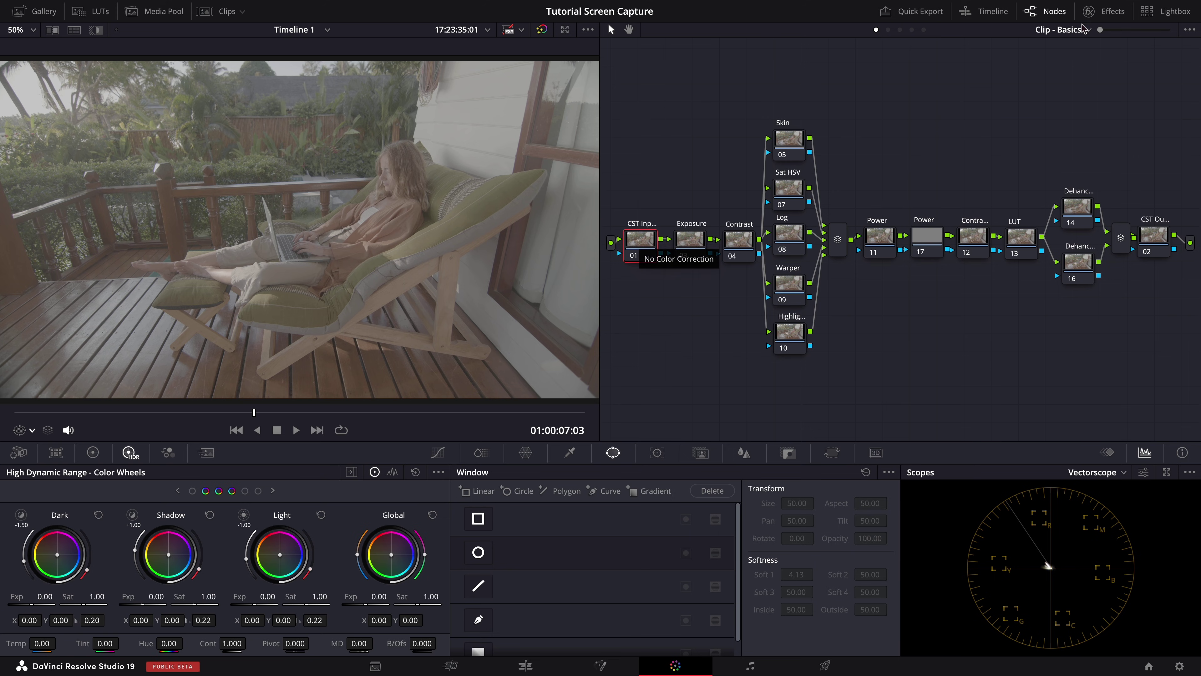
Apply the Color Space Transform effect to the CST input node (01) at the start of the node tree
left_click(1108, 14)
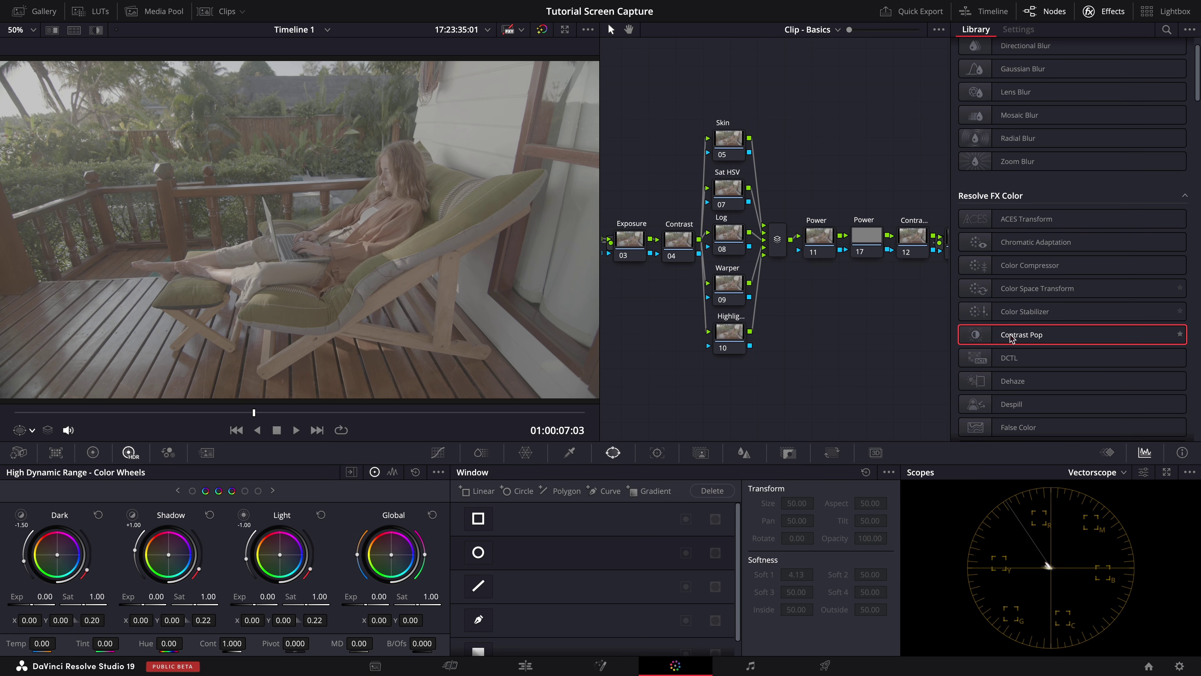
scroll(772, 295, "left", 3)
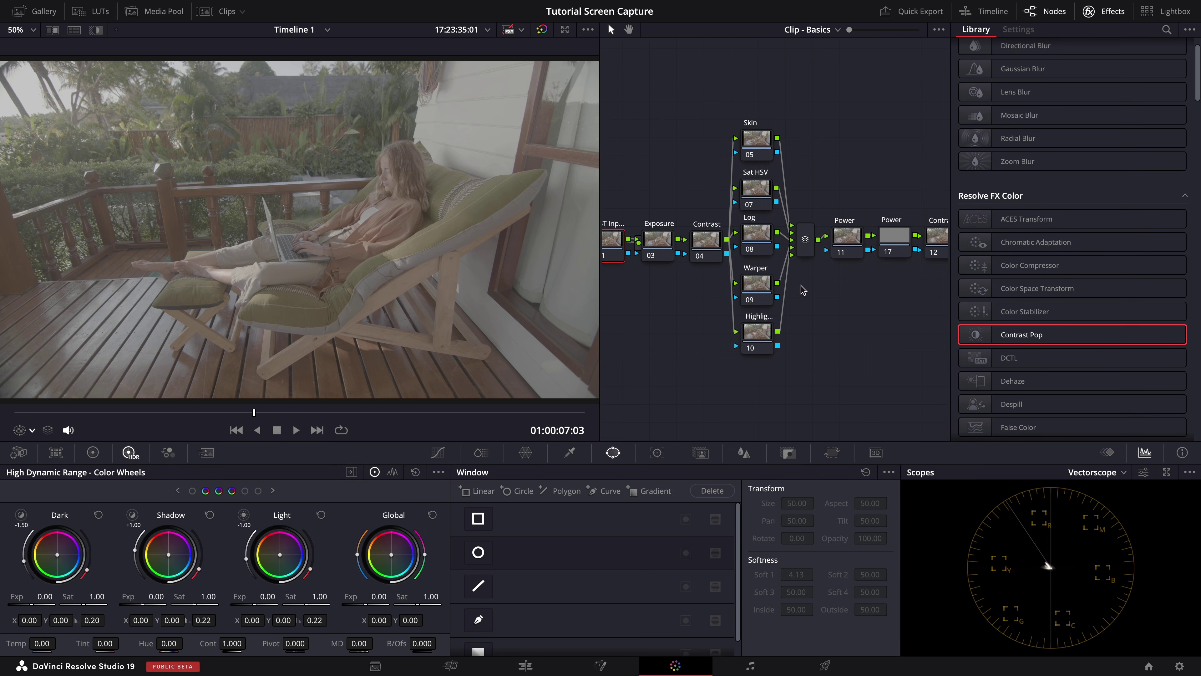
left_click_drag(1012, 291, 625, 240)
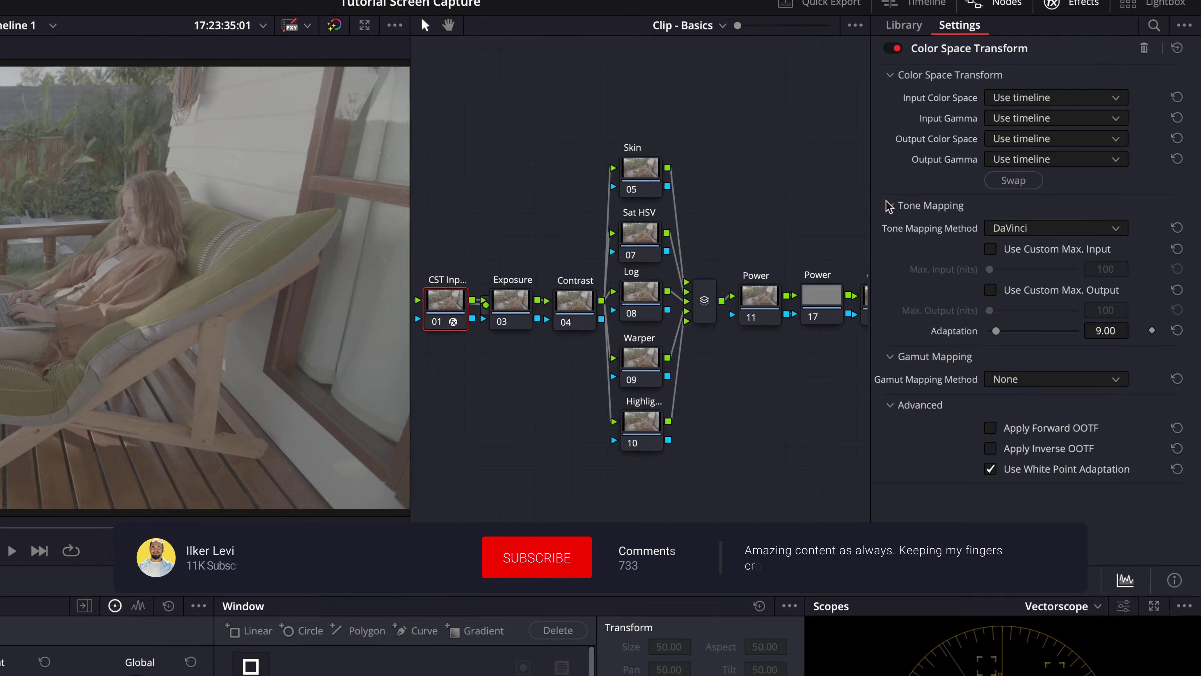
Set the transform's input color space to Blackmagic Design Wide Gamut Gen 4 / 5 and its input gamma to Blackmagic Film Gen 4
left_click(1017, 112)
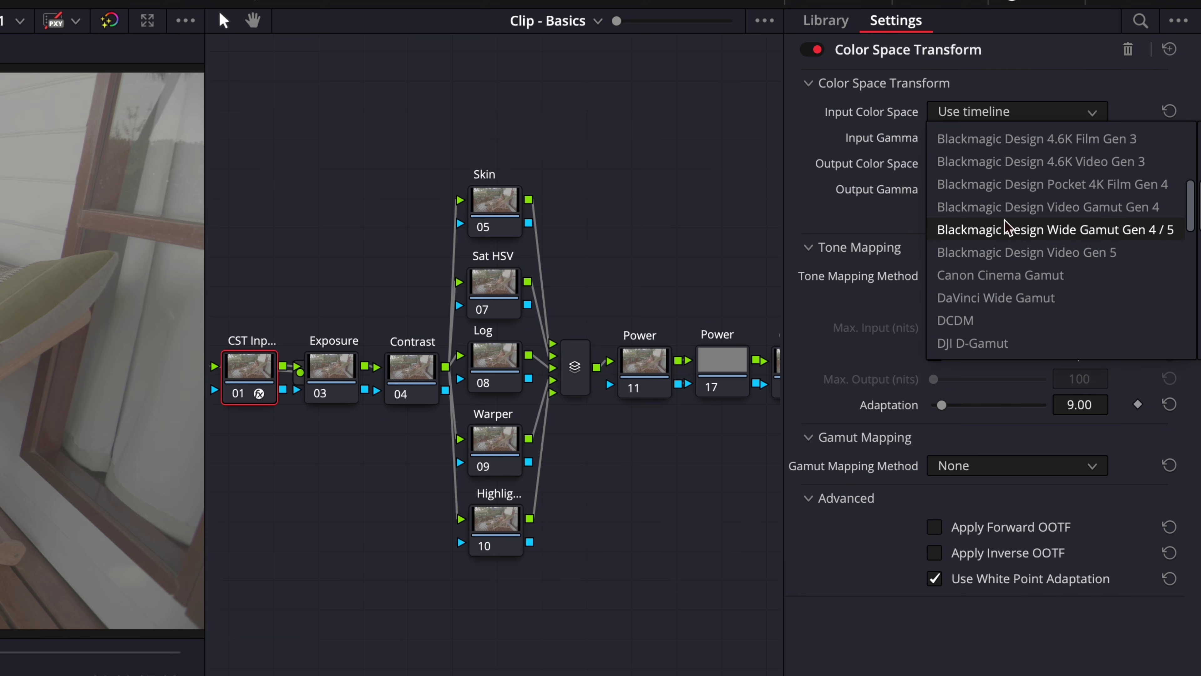
scroll(1008, 222, "down", 1)
left_click(1046, 208)
left_click(1019, 141)
scroll(1046, 255, "down", 5)
scroll(1046, 284, "down", 3)
left_click(1080, 305)
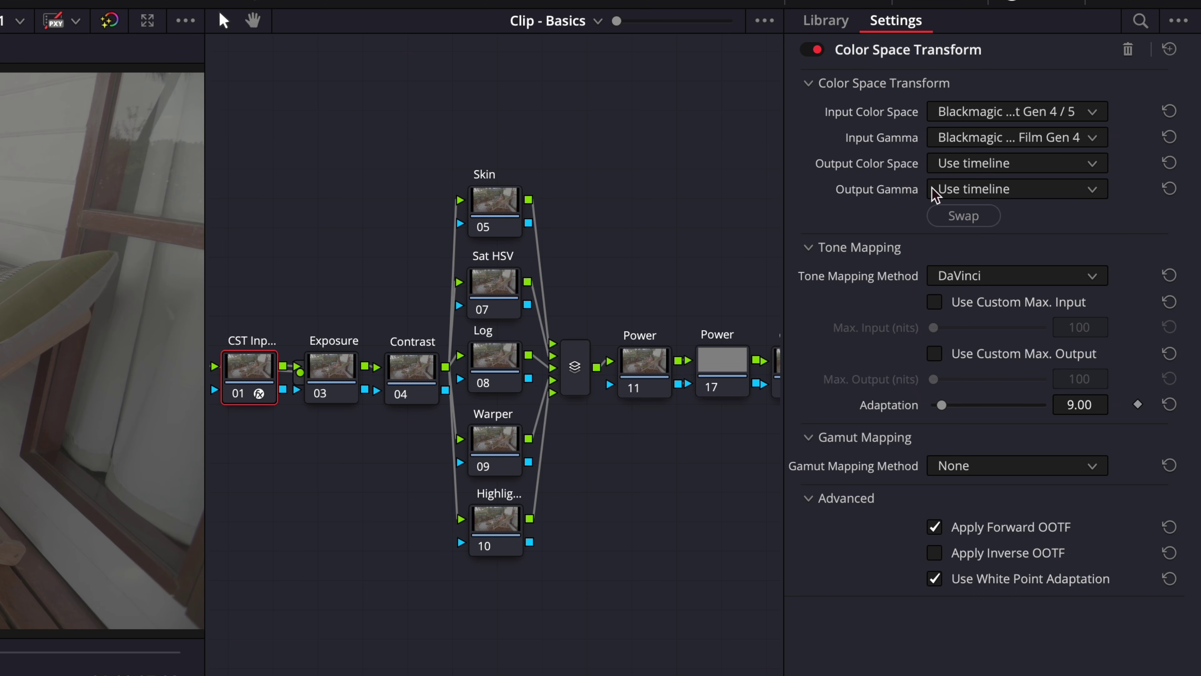
Set the transform's output to DaVinci Wide Gamut with DaVinci Intermediate gamma, using None as the tone mapping method
left_click(989, 163)
scroll(1014, 339, "down", 5)
scroll(1014, 339, "down", 3)
scroll(1016, 284, "up", 1)
left_click(1016, 234)
left_click(1021, 191)
scroll(1020, 312, "down", 10)
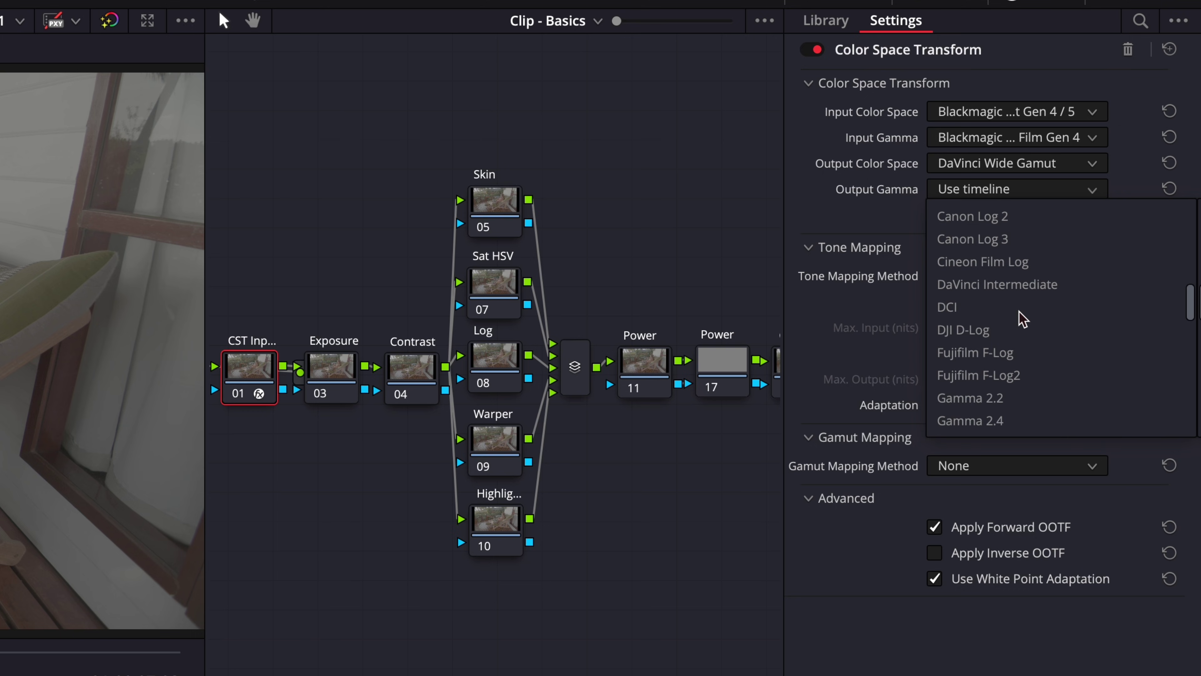
left_click(1022, 286)
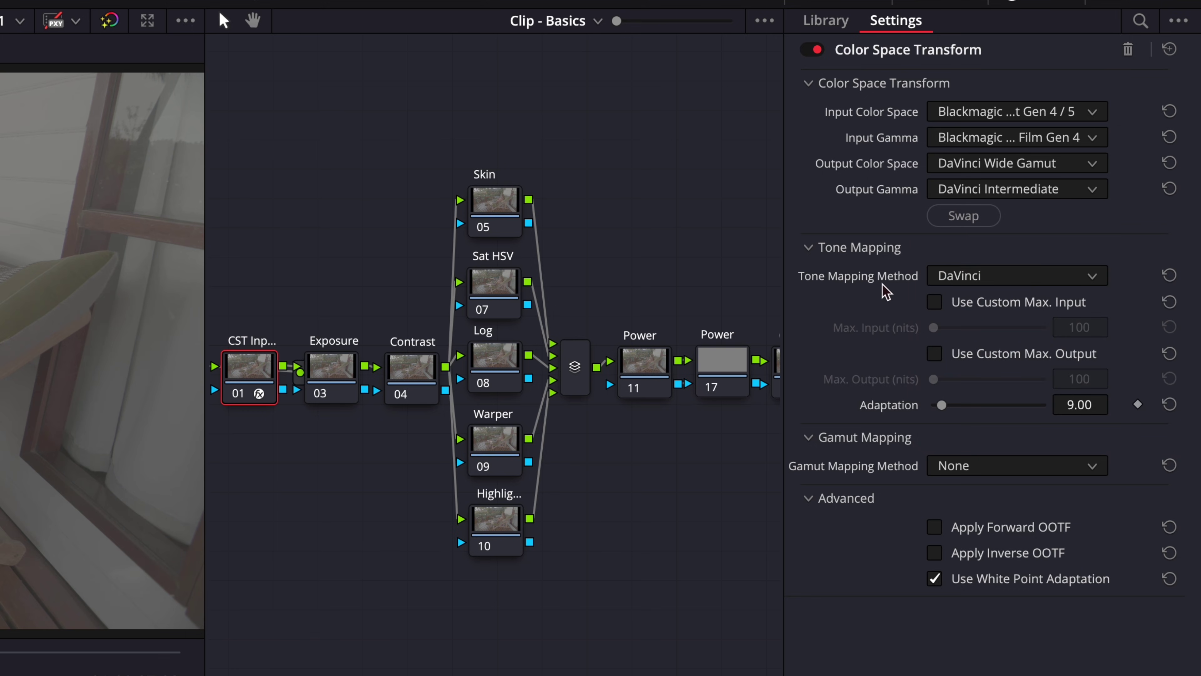
left_click(949, 277)
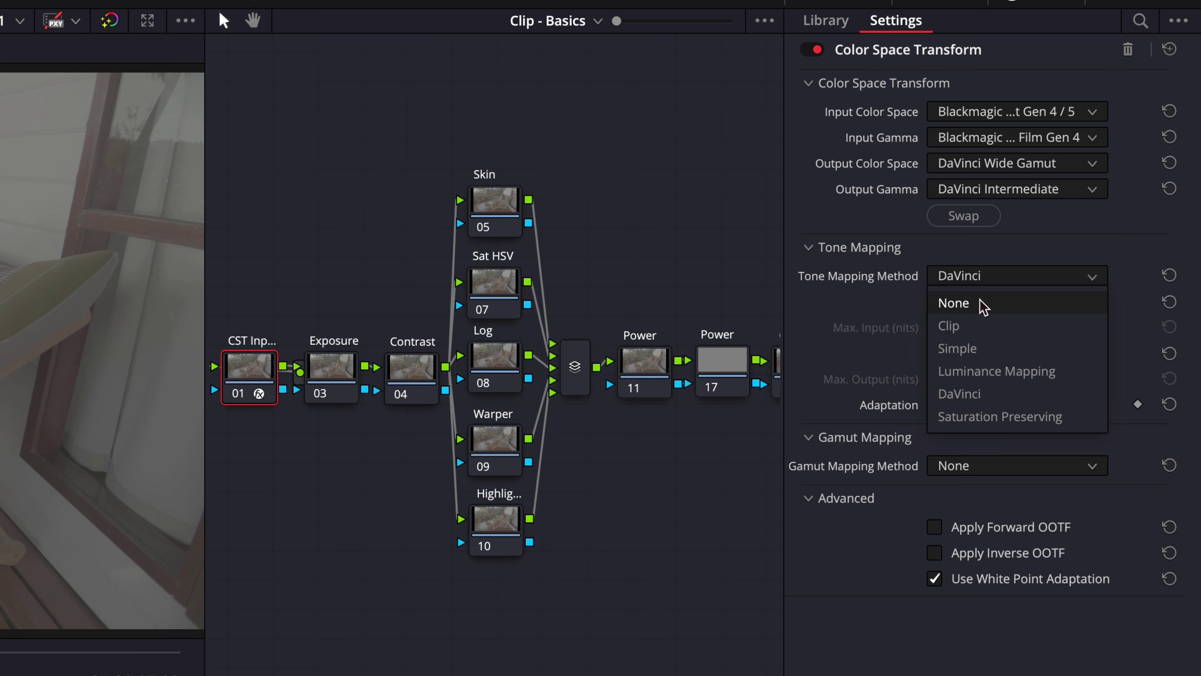
left_click(981, 303)
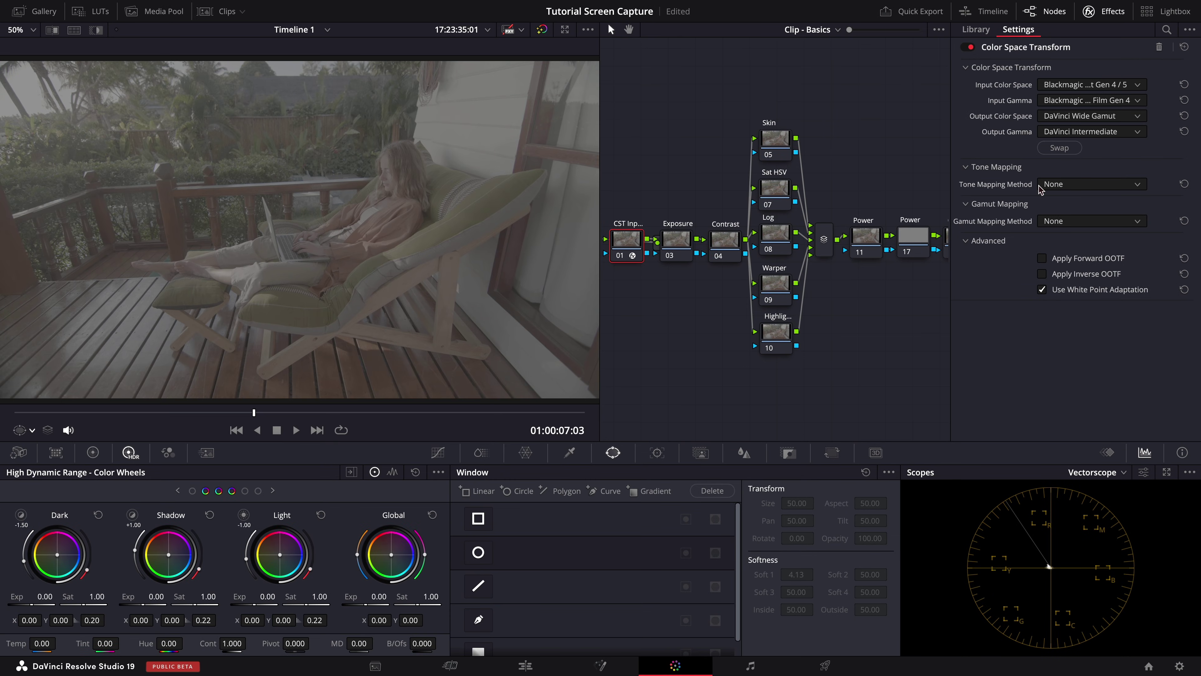
Apply the Color Space Transform effect to the CST output node (02) at the end of the node tree
scroll(838, 218, "right", 5)
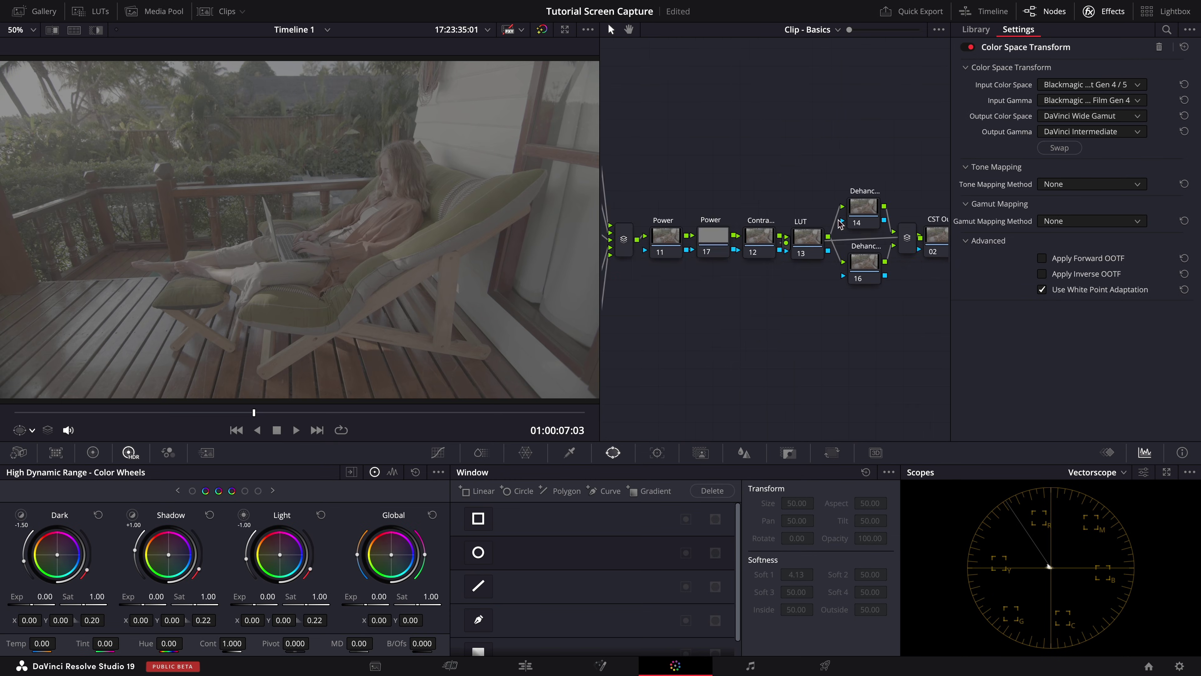
left_click(879, 238)
left_click(1012, 288)
left_click_drag(1012, 290, 880, 236)
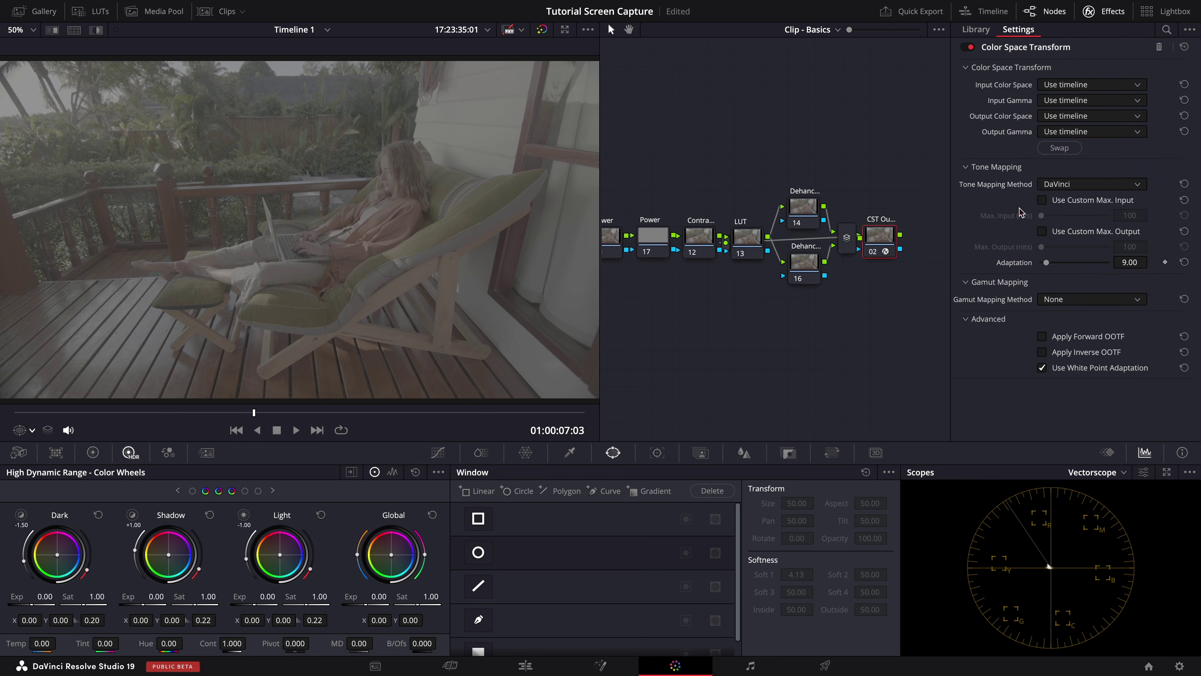
Set the output node's input color space to DaVinci Wide Gamut and its input gamma to DaVinci Intermediate
left_click(1087, 85)
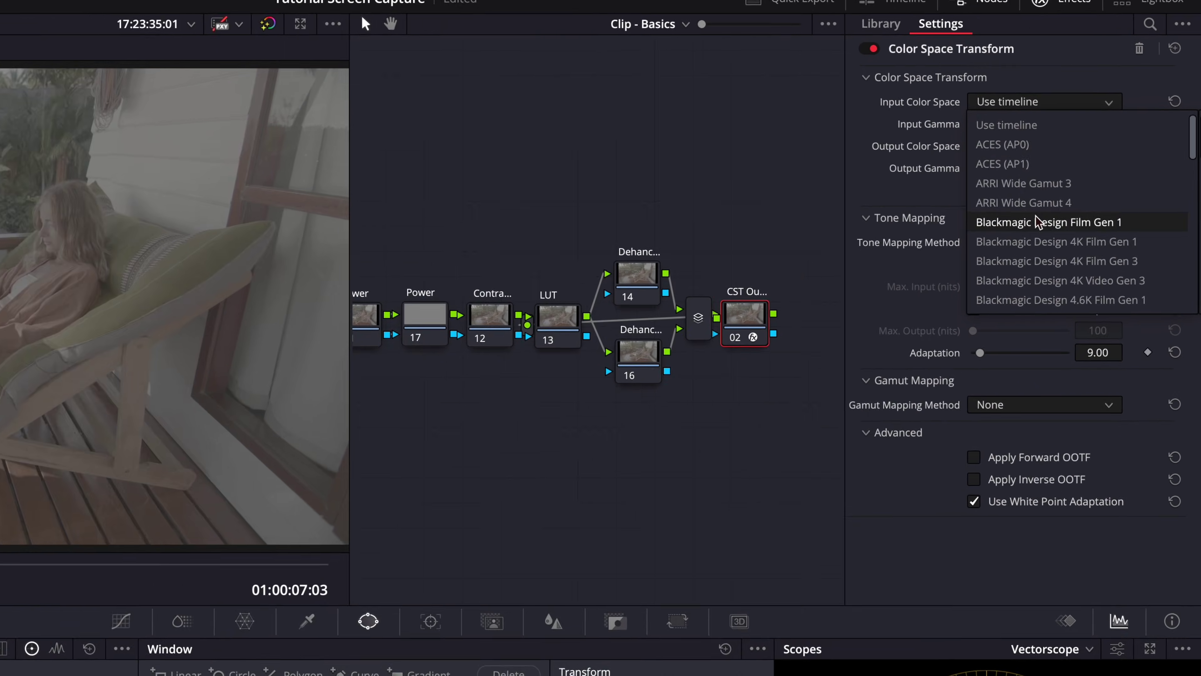
scroll(1036, 222, "down", 5)
left_click(1021, 226)
left_click(1055, 124)
scroll(1027, 208, "down", 3)
left_click(997, 323)
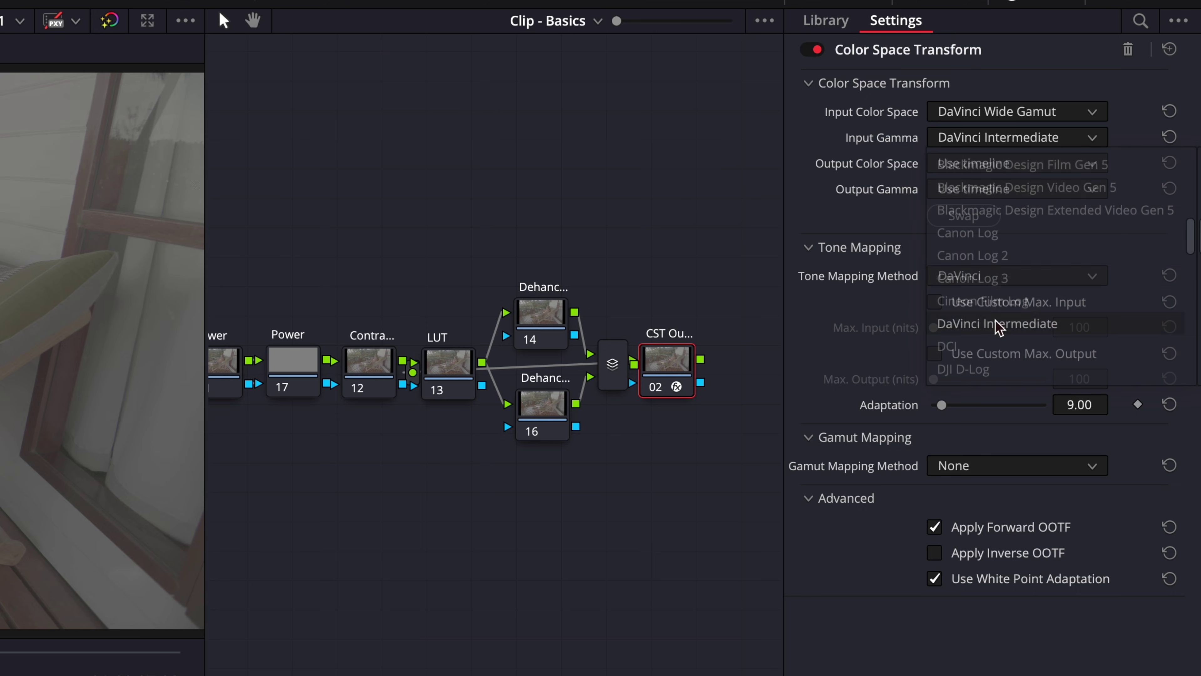
Set the output node's output color space to Rec.709 and its output gamma to Gamma 2.4
left_click(1041, 163)
scroll(1017, 351, "down", 5)
scroll(1018, 351, "down", 3)
left_click(997, 193)
left_click(1011, 189)
scroll(1018, 244, "down", 4)
scroll(1017, 242, "down", 3)
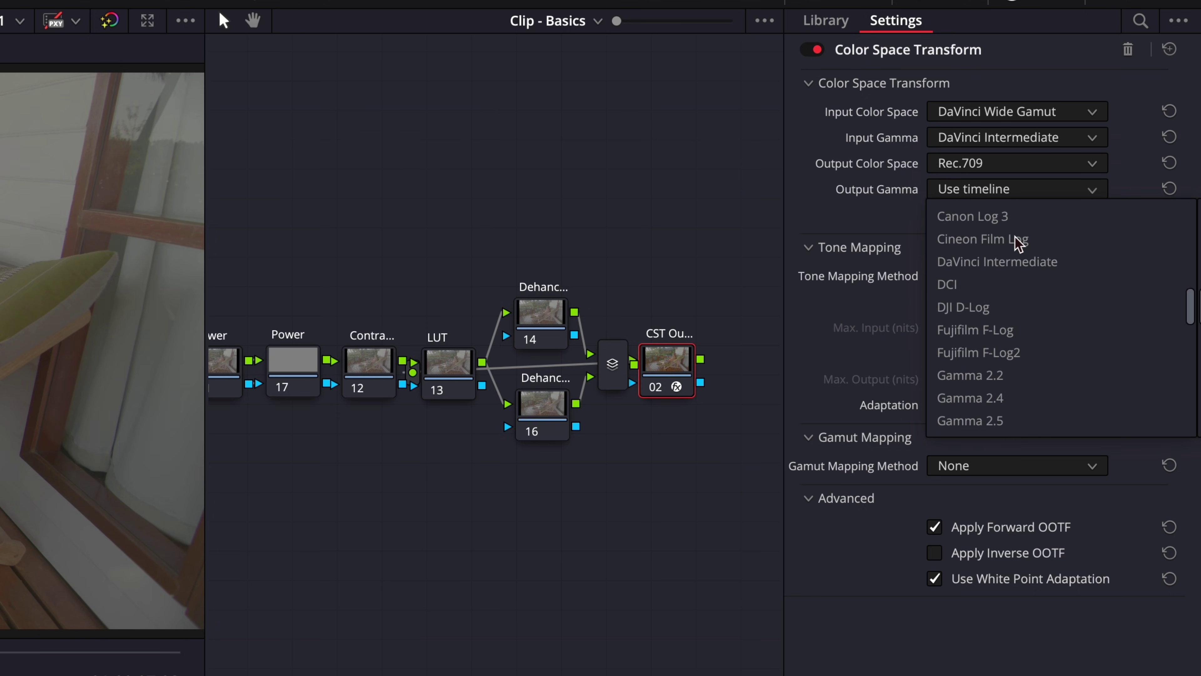
scroll(1018, 242, "down", 2)
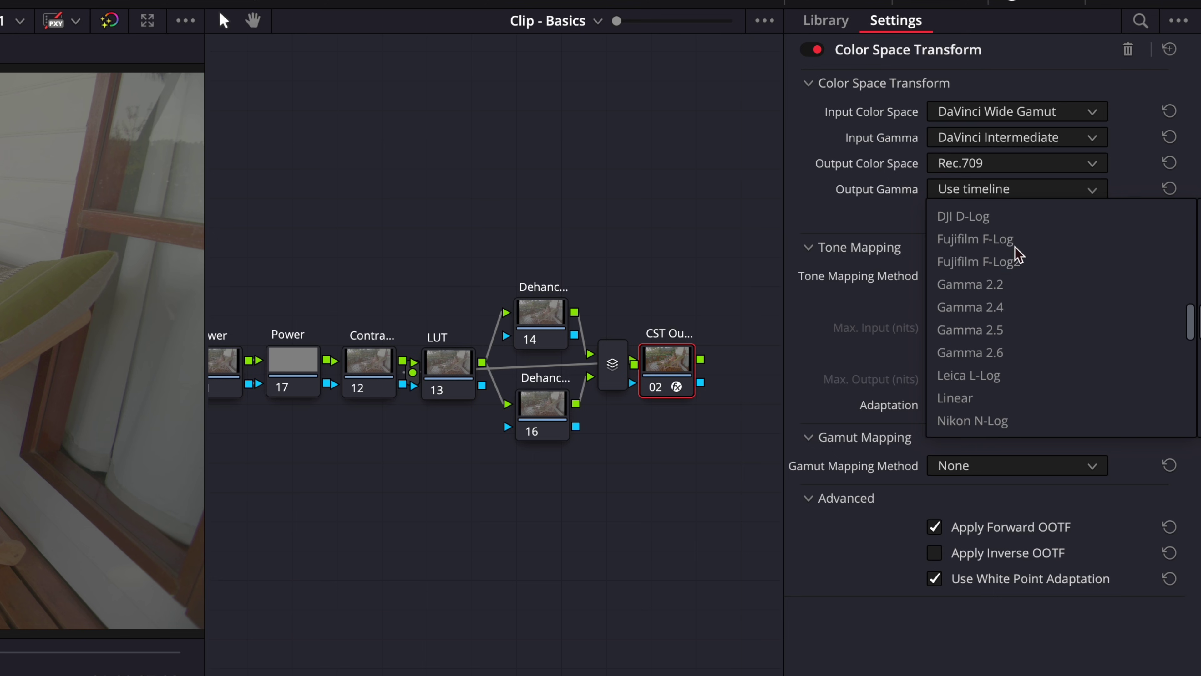
left_click(997, 310)
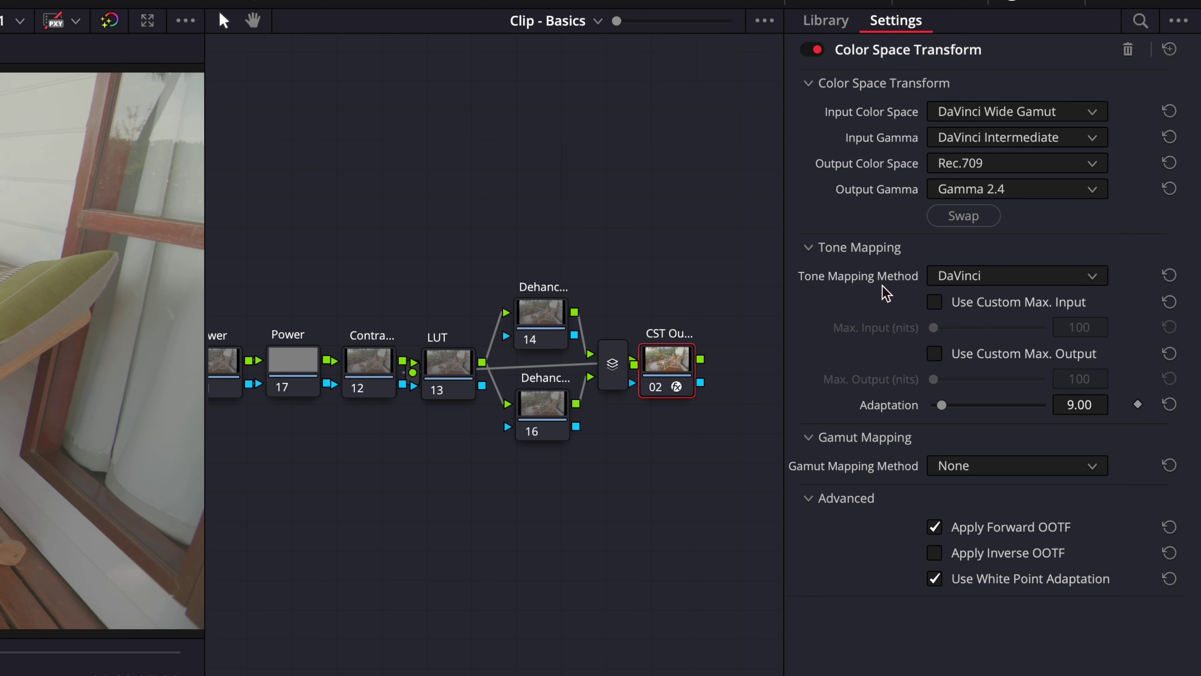
Enable the custom maximum input for the output node's tone mapping and raise its nits value
left_click(939, 303)
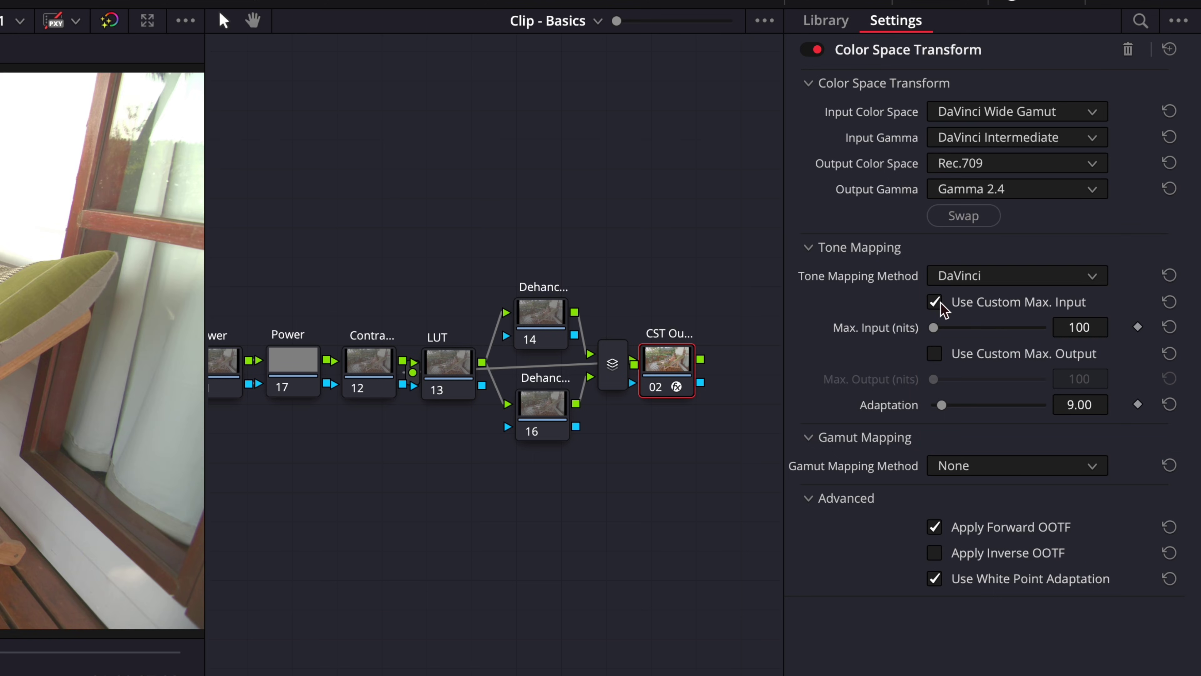
left_click_drag(933, 328, 1071, 327)
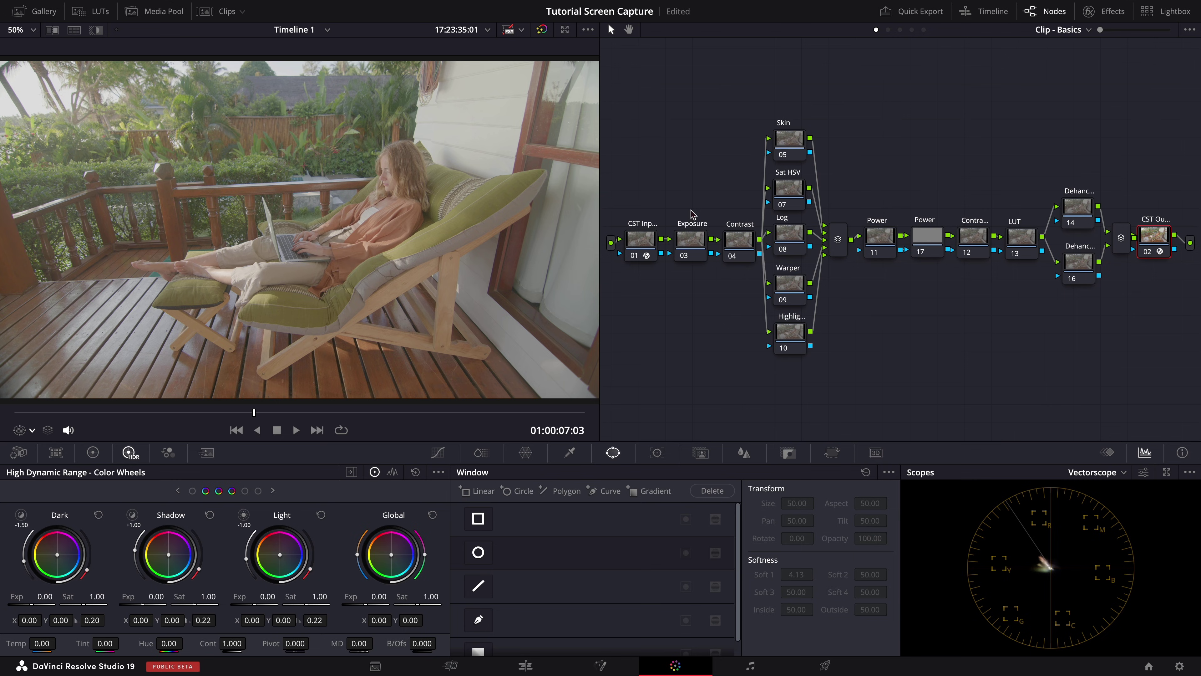
Lower the Global exposure of the Exposure node (03) to about -1.15 in the HDR color wheels
left_click(696, 241)
left_click_drag(373, 600, 365, 600)
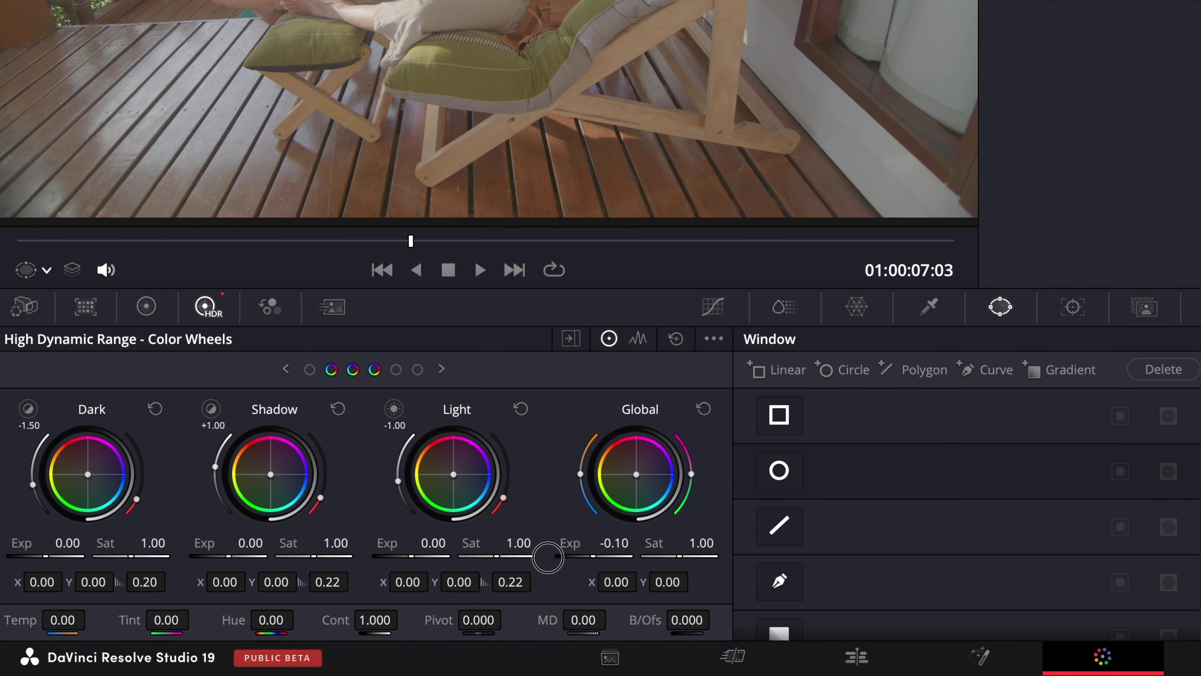
left_click_drag(512, 556, 395, 556)
left_click_drag(595, 556, 516, 568)
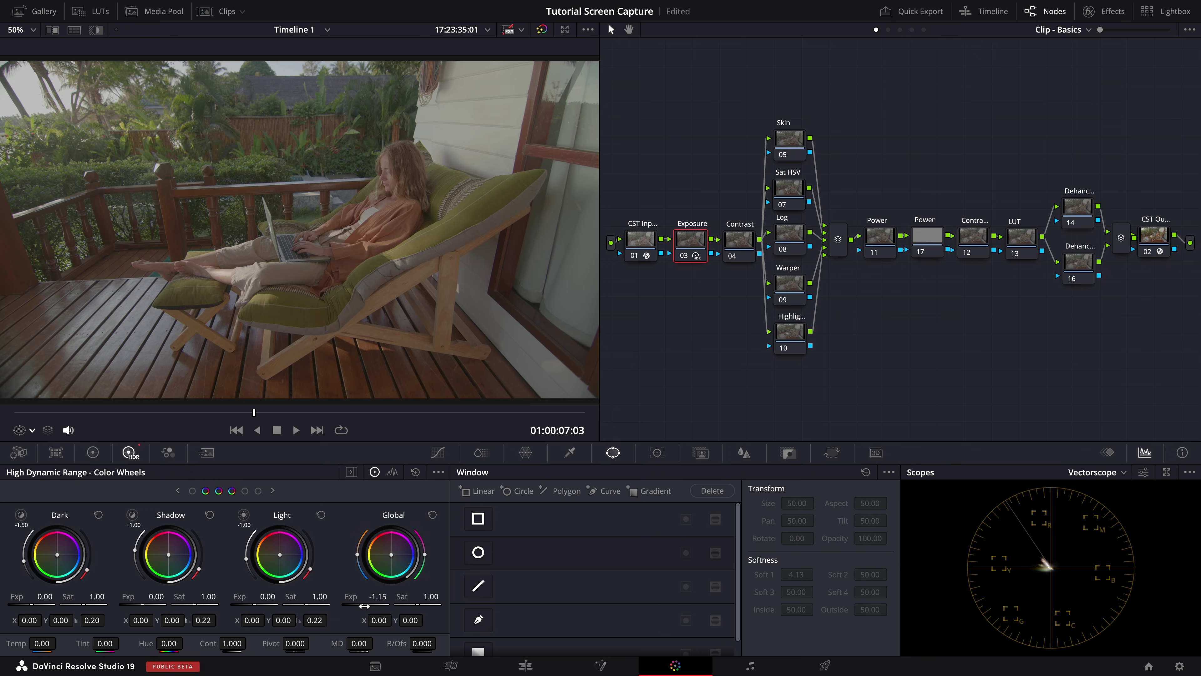
Apply the Cruces LUT from the Voyager Essential pack to the LUT node (13)
left_click(1025, 240)
left_click(92, 13)
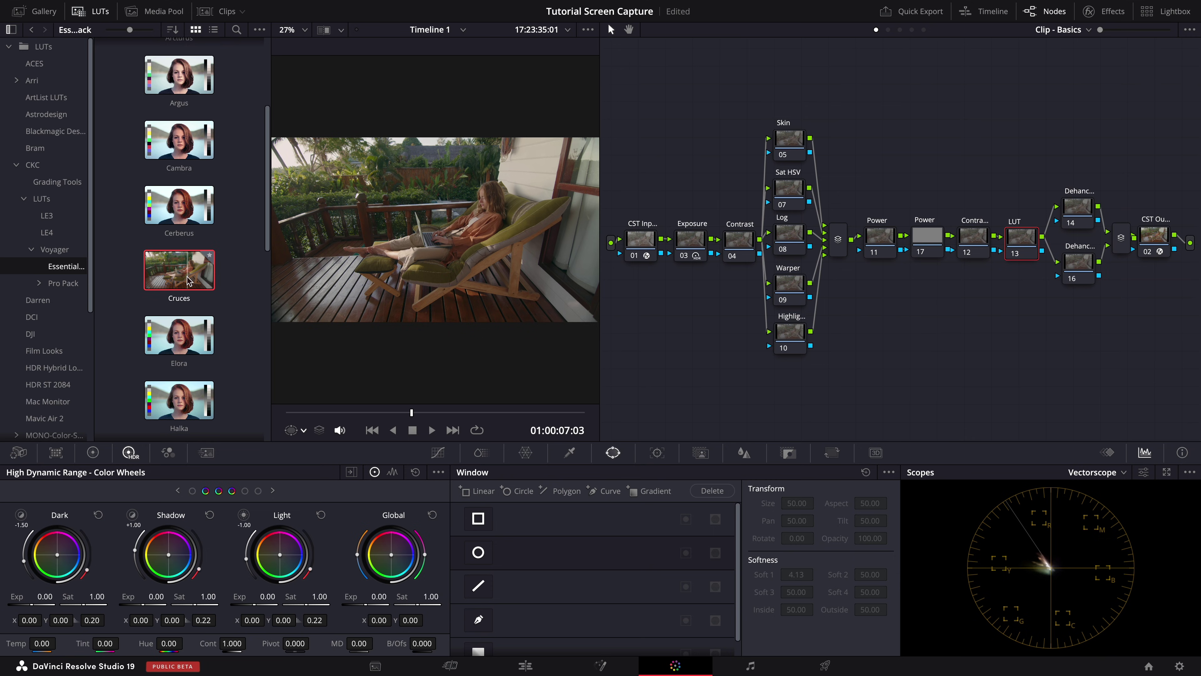
left_click_drag(171, 272, 1031, 242)
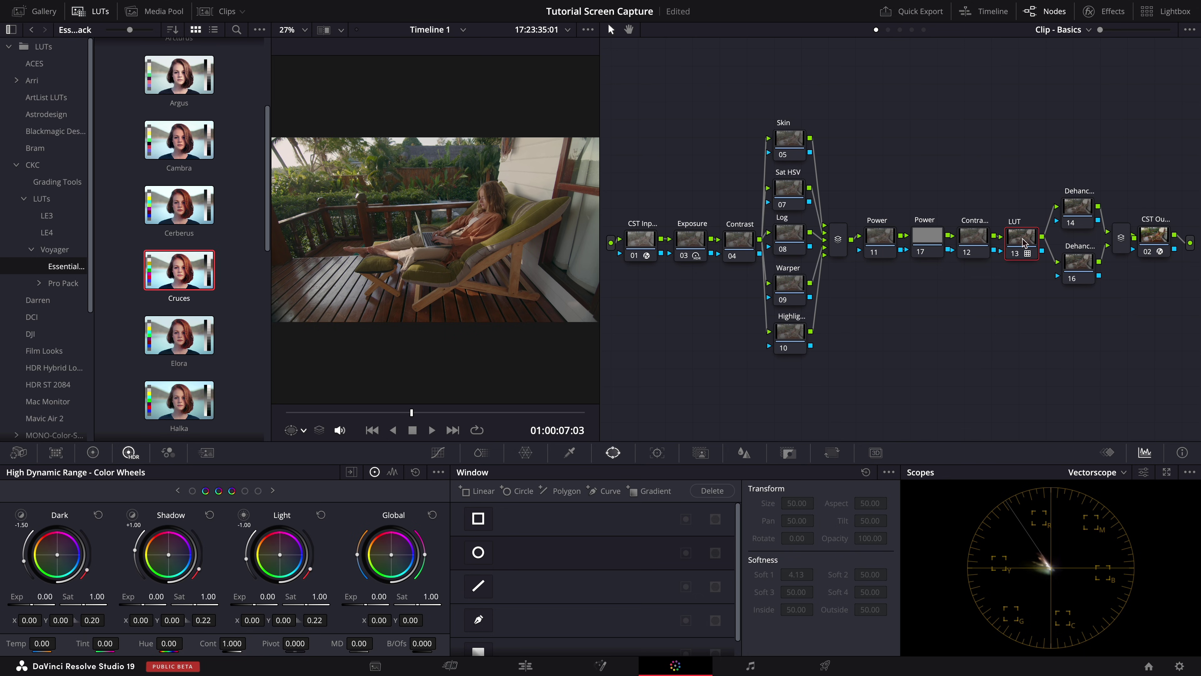
Apply the Dehancer Pro effect to the upper Dehancer node (14)
left_click(1073, 209)
scroll(1059, 196, "right", 4)
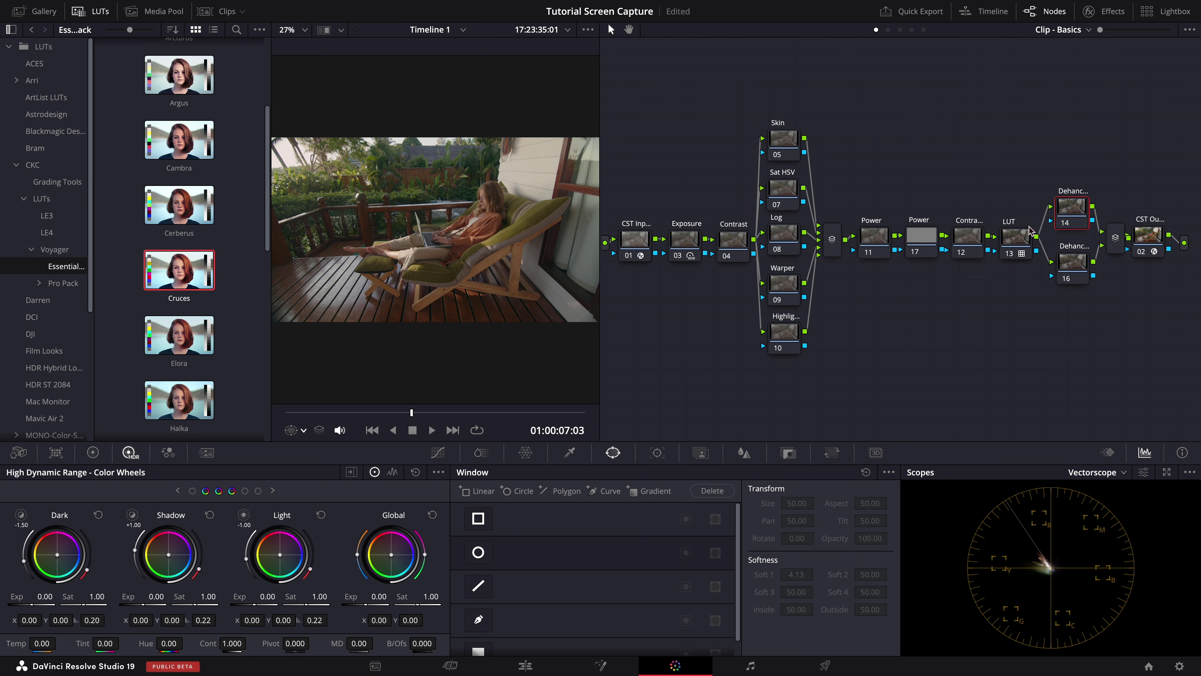
left_click(1104, 12)
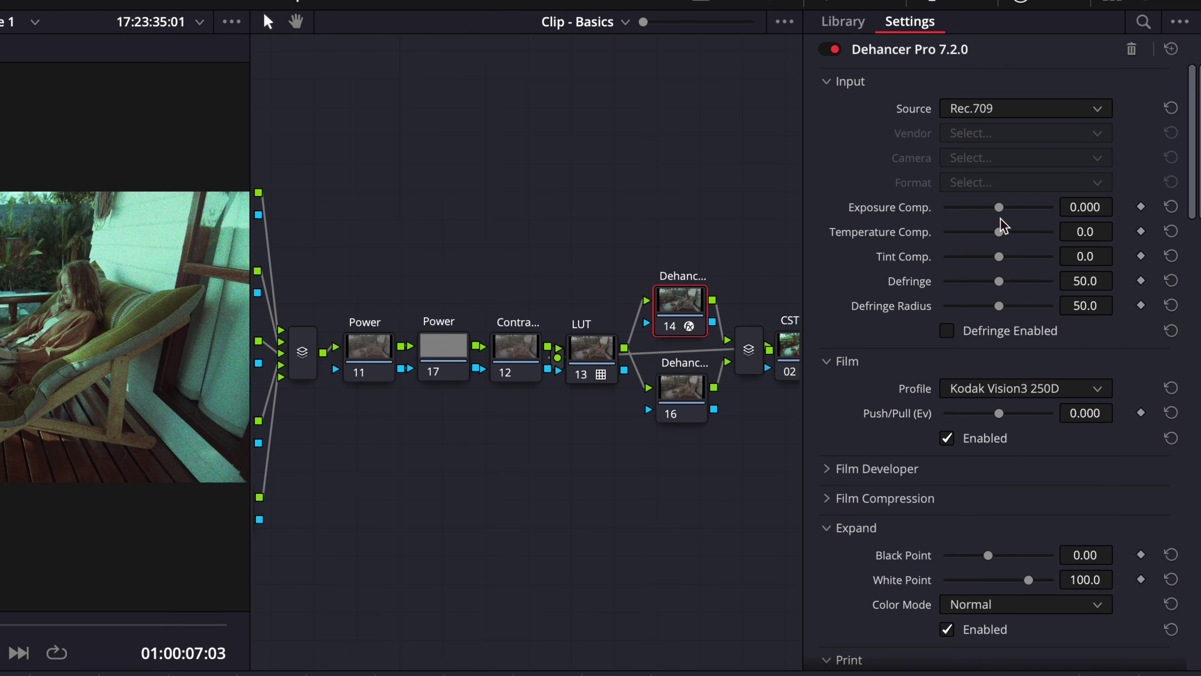
Set node 14's Dehancer quality to High - slow and disable all of its tools
scroll(1076, 159, "down", 15)
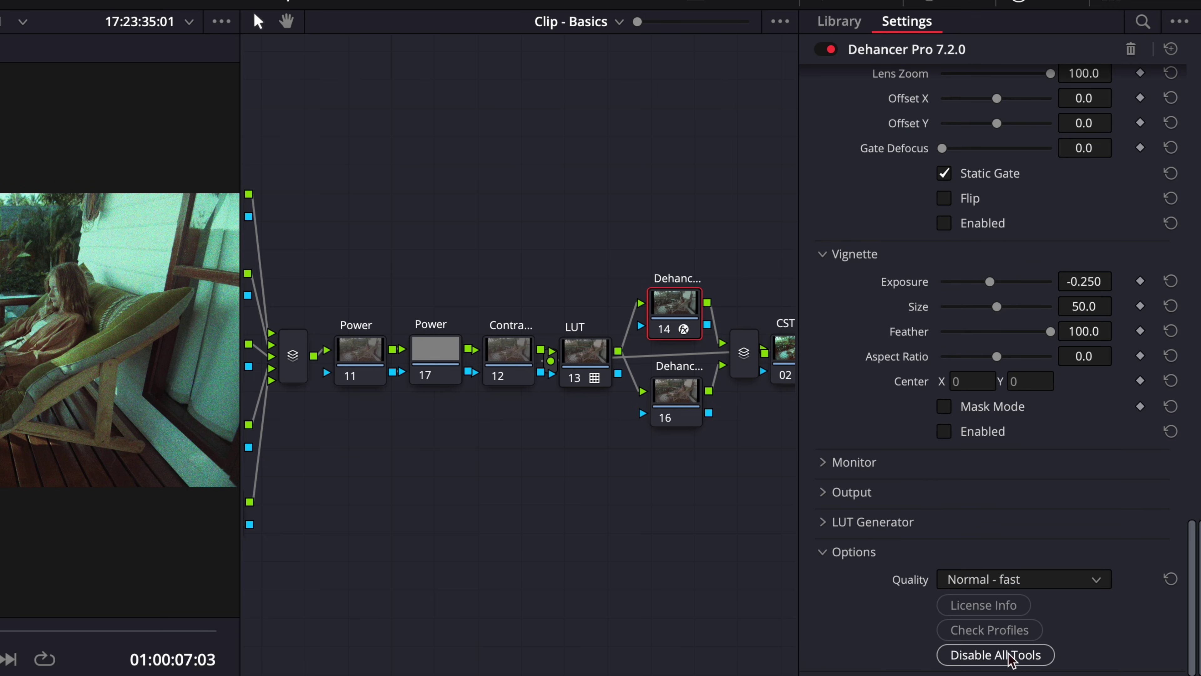
left_click(1087, 579)
left_click(1026, 628)
Set node 14's Dehancer input source to DVR WG/Intermediate and its print profile to Kodak 2383 Print Film
scroll(867, 494, "up", 15)
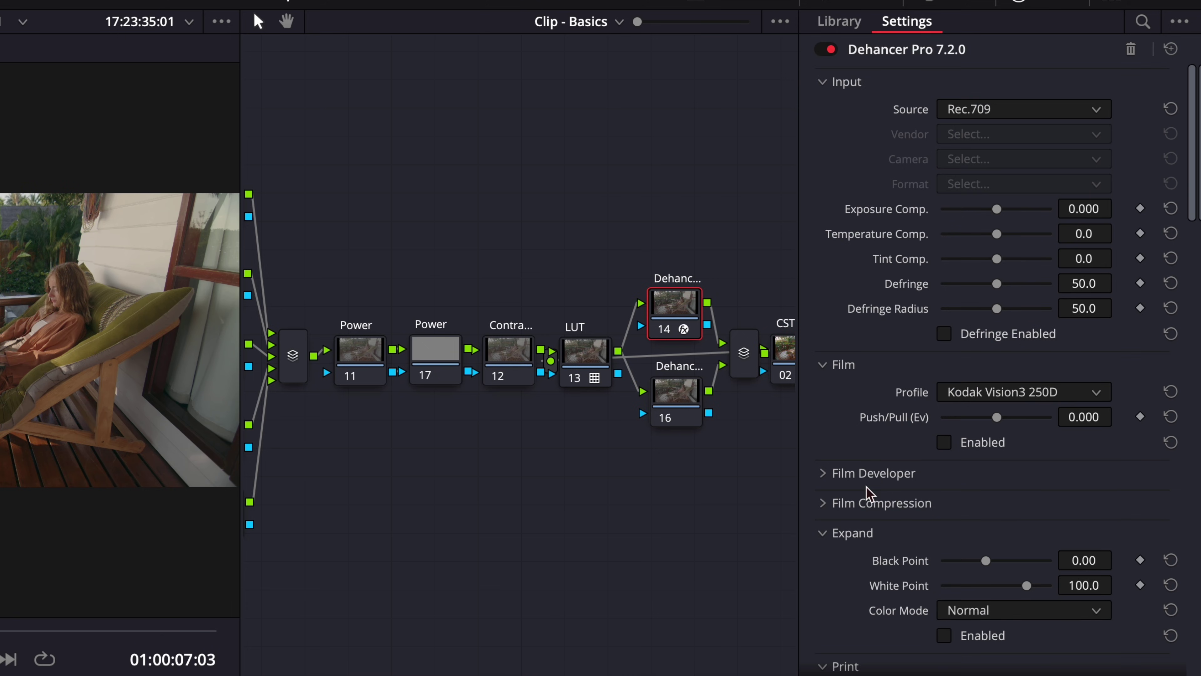
left_click(997, 116)
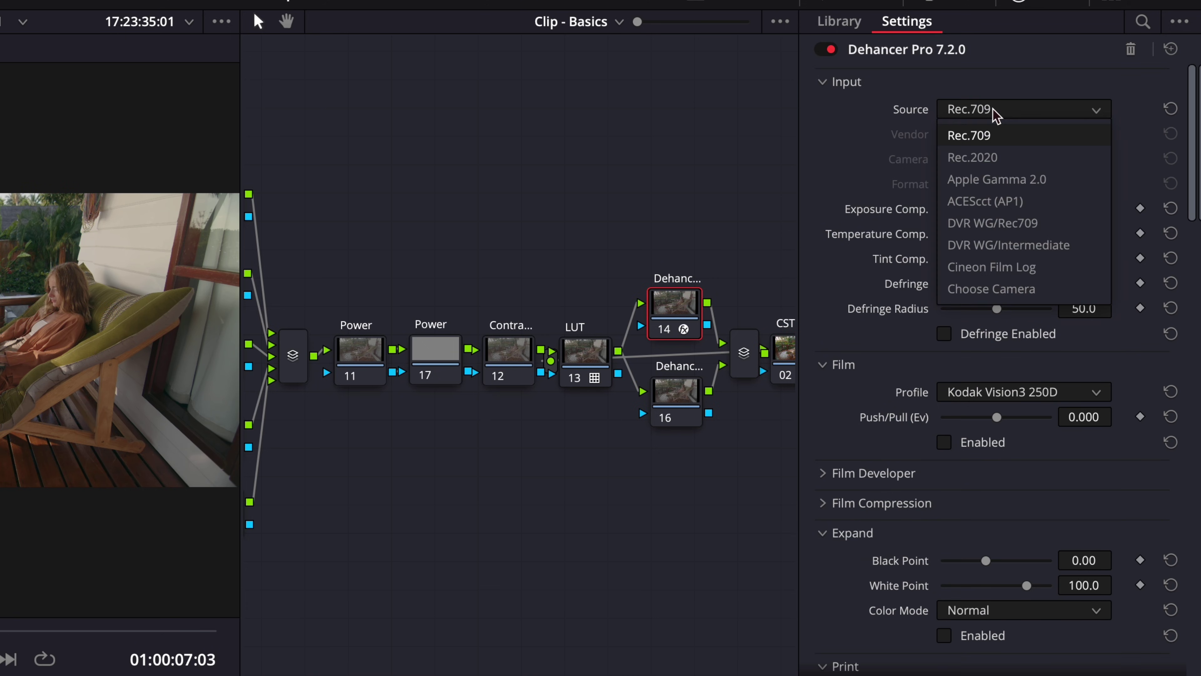
left_click(1008, 245)
scroll(925, 334, "down", 10)
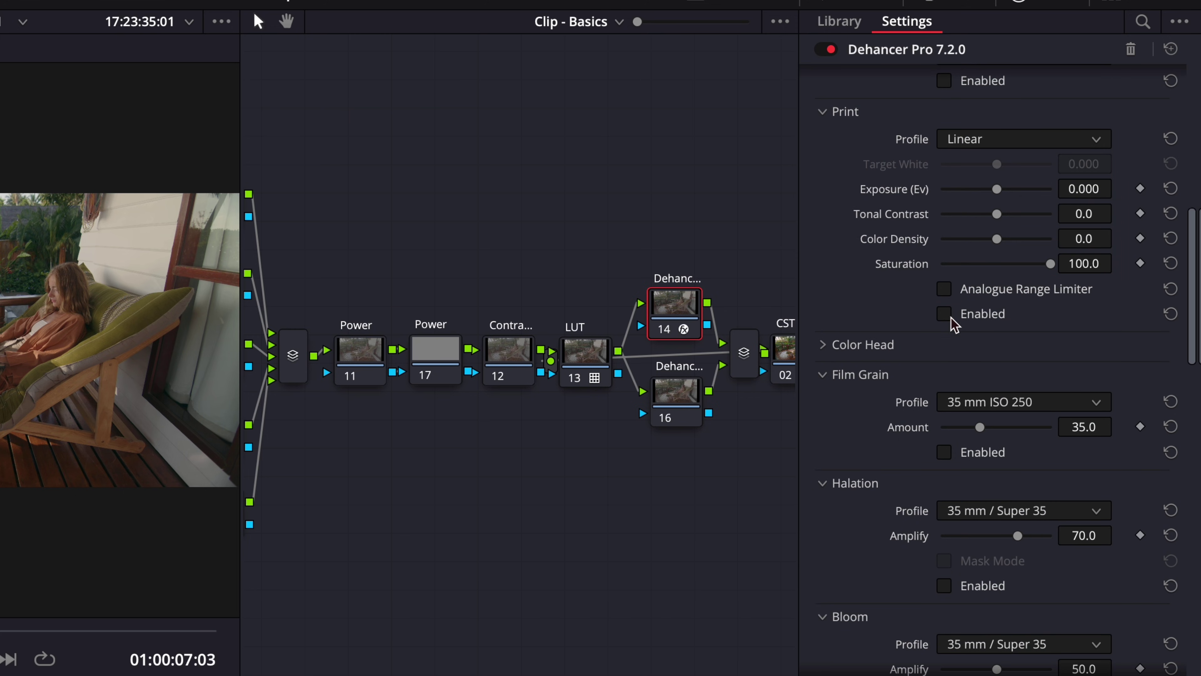
left_click(974, 142)
left_click(1003, 231)
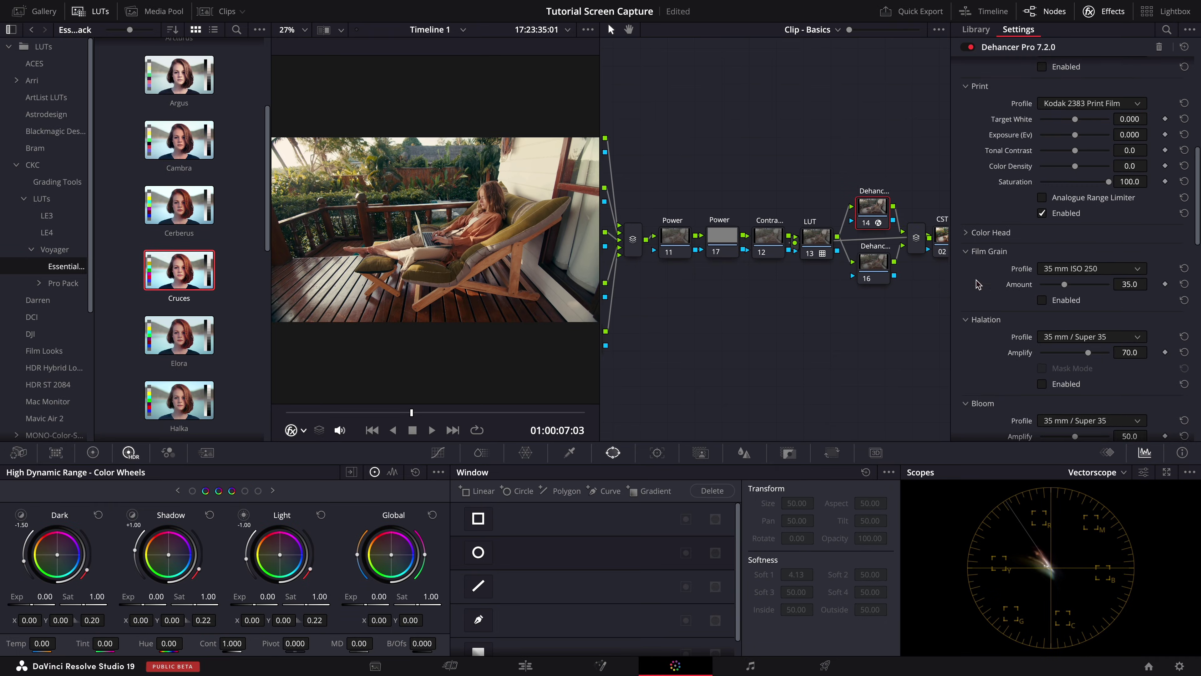
Reduce the Total Impact of node 14's Dehancer output to about 35.8
scroll(896, 371, "down", 10)
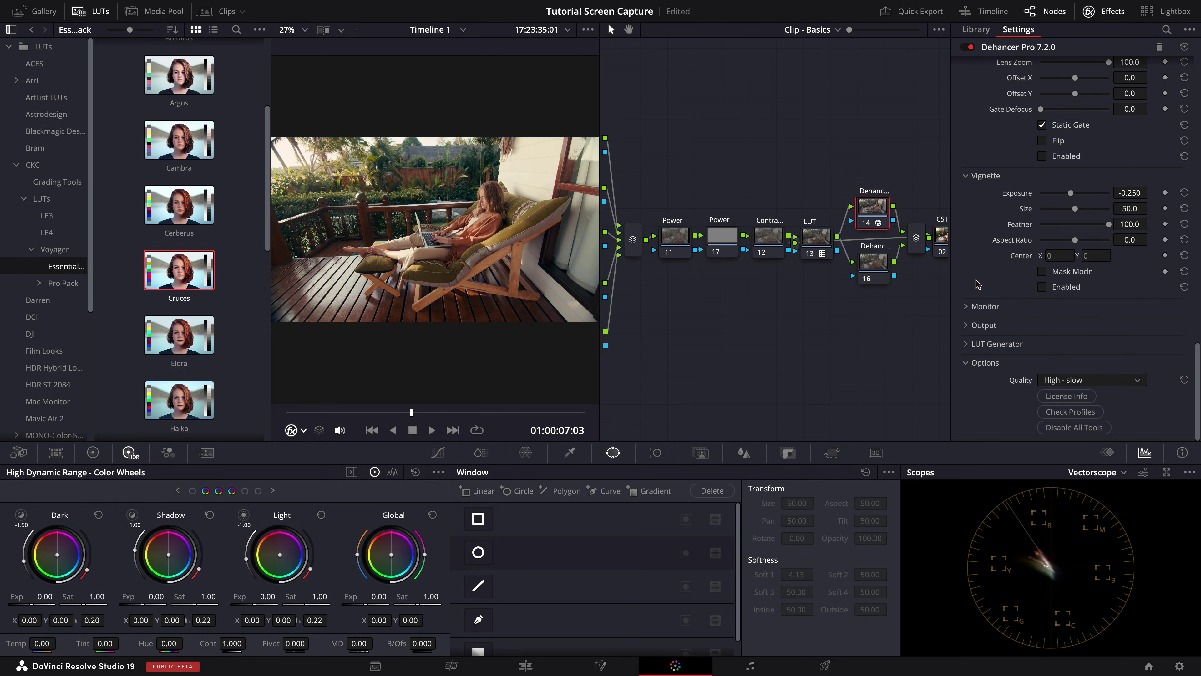
left_click(980, 325)
left_click_drag(1110, 346, 1067, 347)
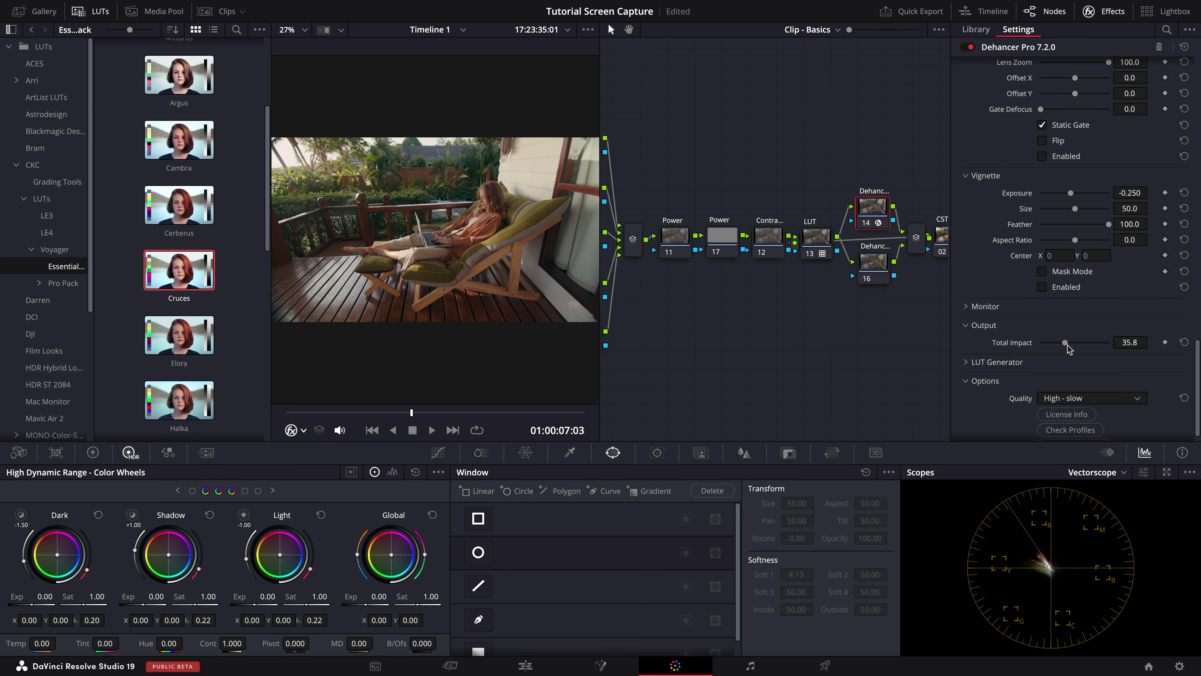
Apply Dehancer Pro to the lower Dehancer node (16) and disable all of its tools
left_click(873, 265)
scroll(1057, 429, "down", 1)
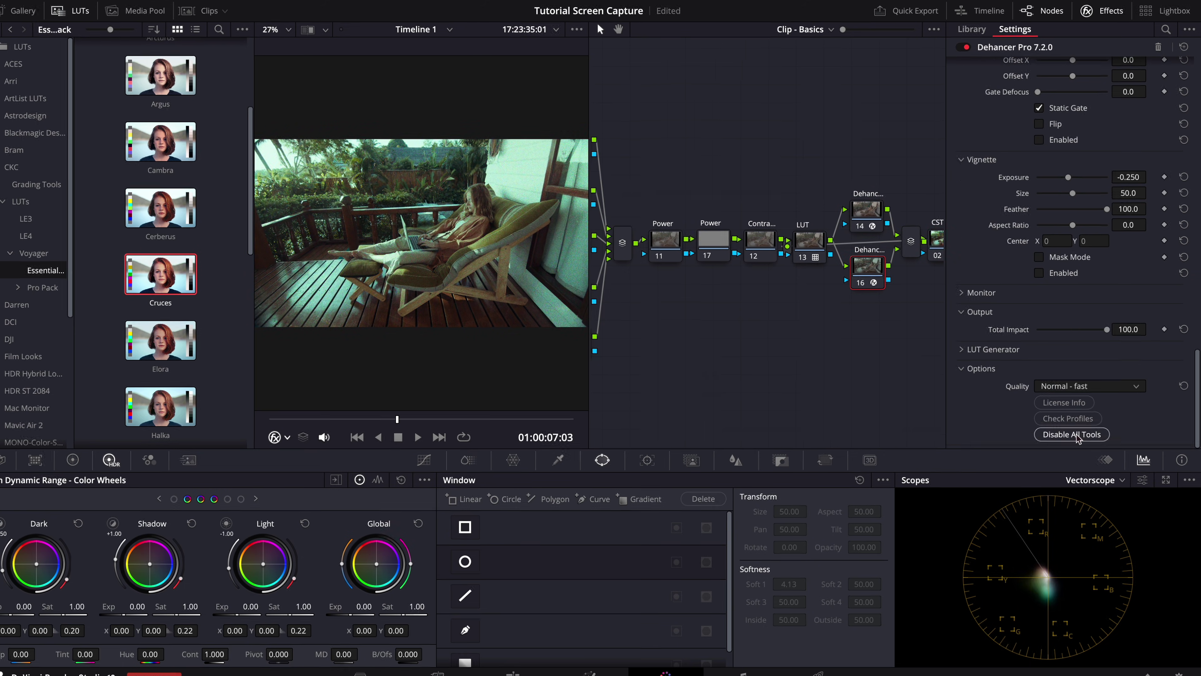
left_click(1077, 428)
Choose the quality option for node 16's Dehancer and set its input source to DVR WG/Intermediate
left_click(1090, 381)
left_click(1090, 400)
scroll(1021, 368, "up", 15)
left_click(1093, 84)
left_click(1000, 241)
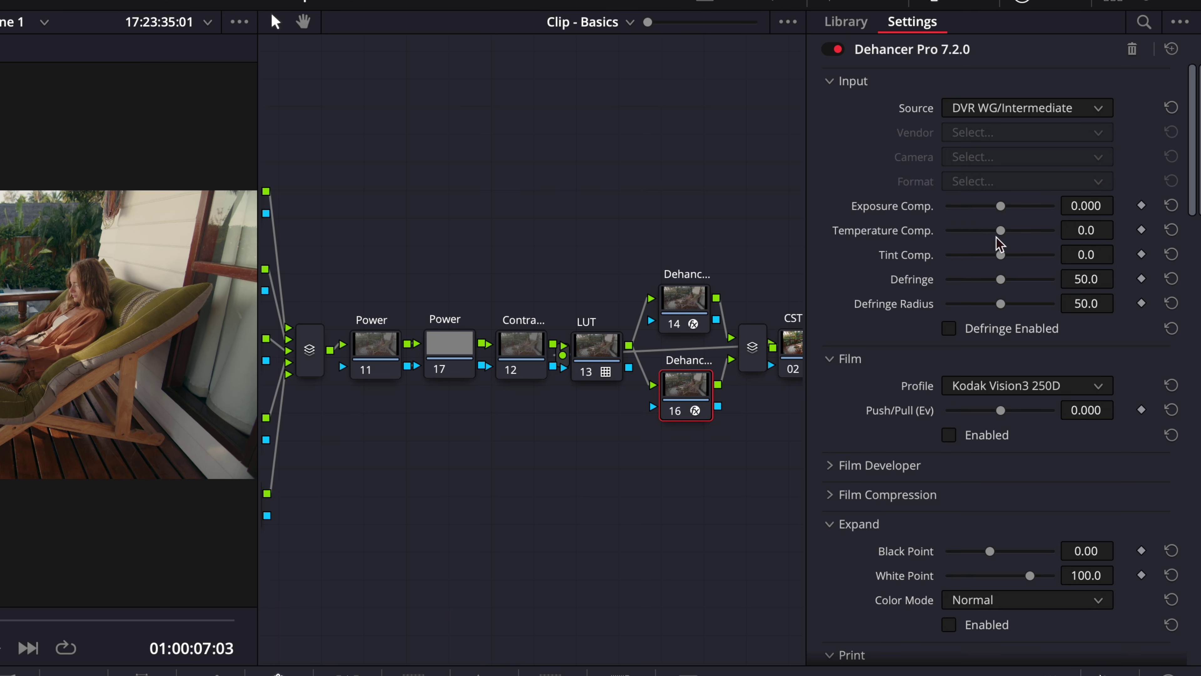
Enable Halation and Bloom on node 16 and set both of their profiles to Custom
scroll(894, 374, "down", 10)
left_click(950, 242)
left_click(949, 372)
left_click(1036, 168)
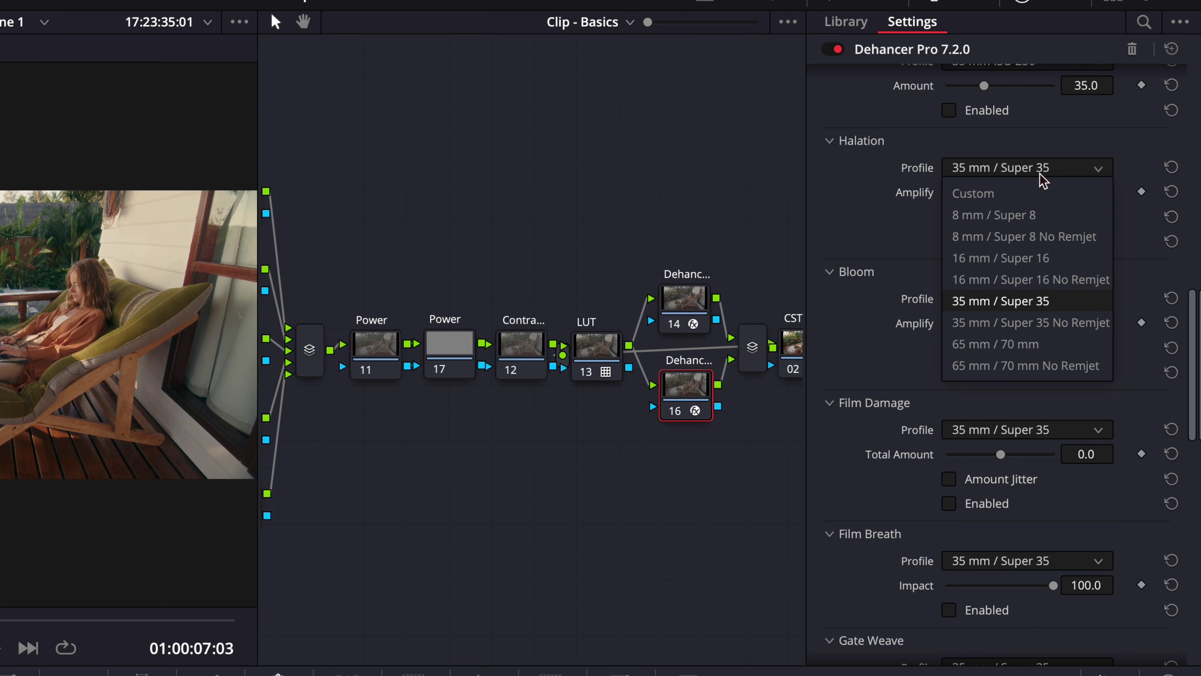
left_click(1031, 185)
scroll(997, 229, "down", 5)
left_click(996, 379)
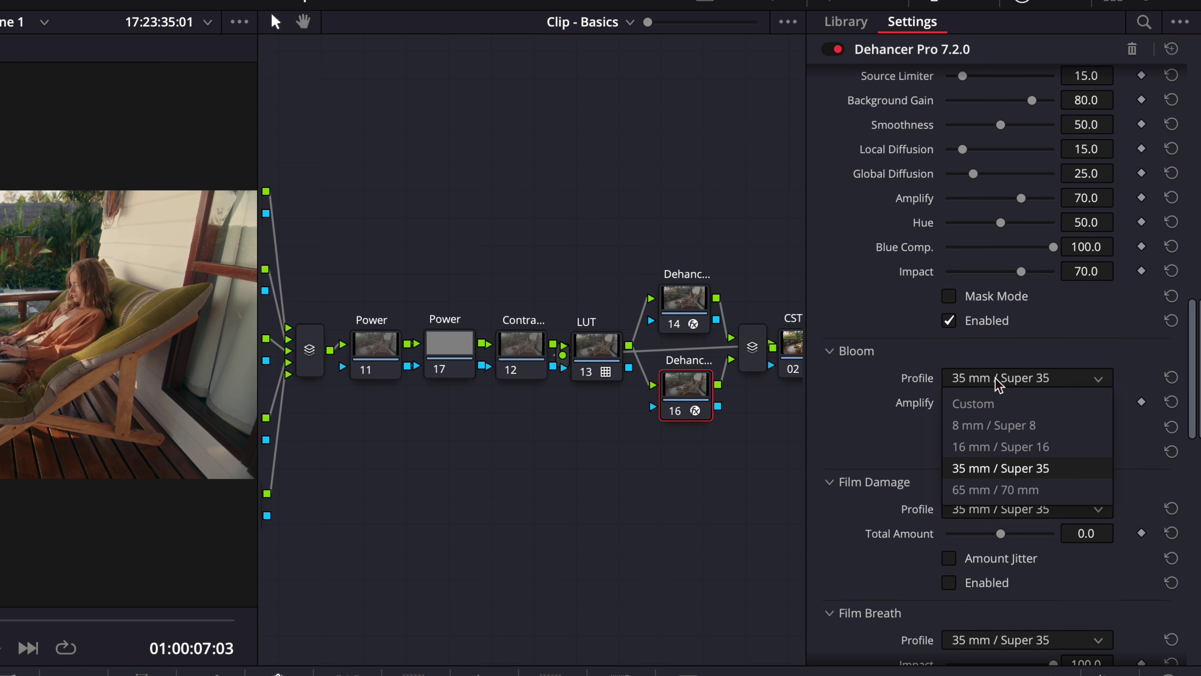
left_click(995, 406)
Lower the Bloom impact to about 37.6 and the Halation impact to about 39.5
left_click_drag(1001, 573, 987, 574)
left_click_drag(1021, 271, 994, 270)
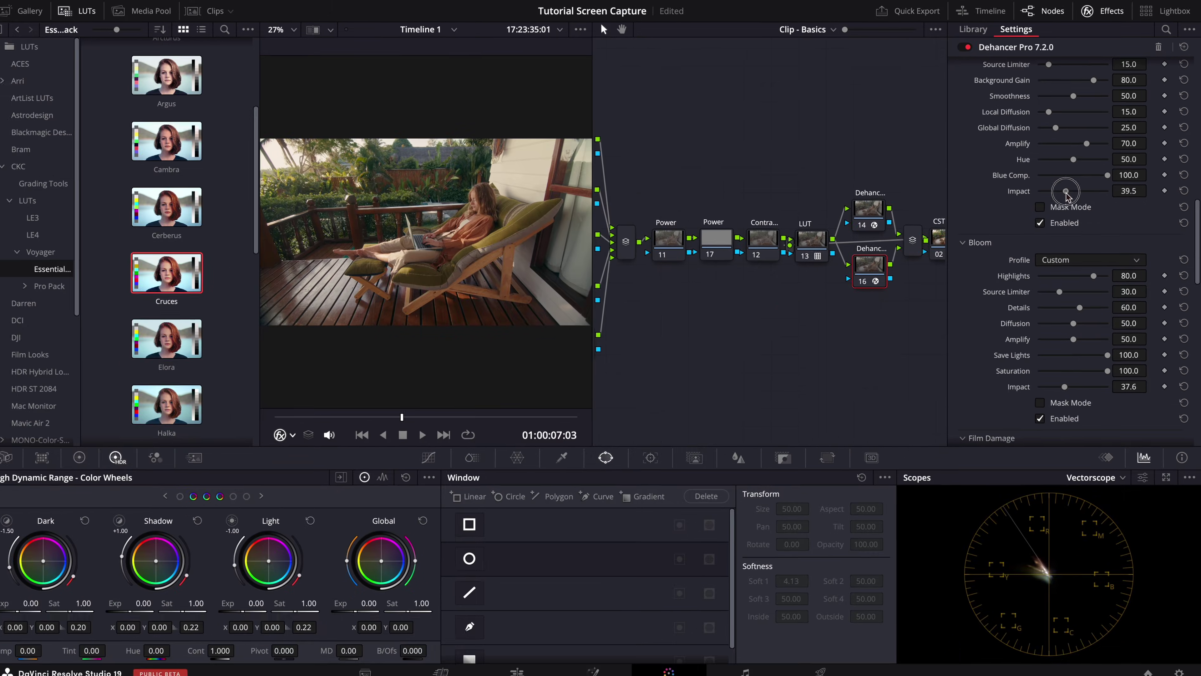
On the Contrast node (04), raise the Gain to 1.04, lower the Offset to 21.70, and switch the scope to Waveform
left_click(1099, 13)
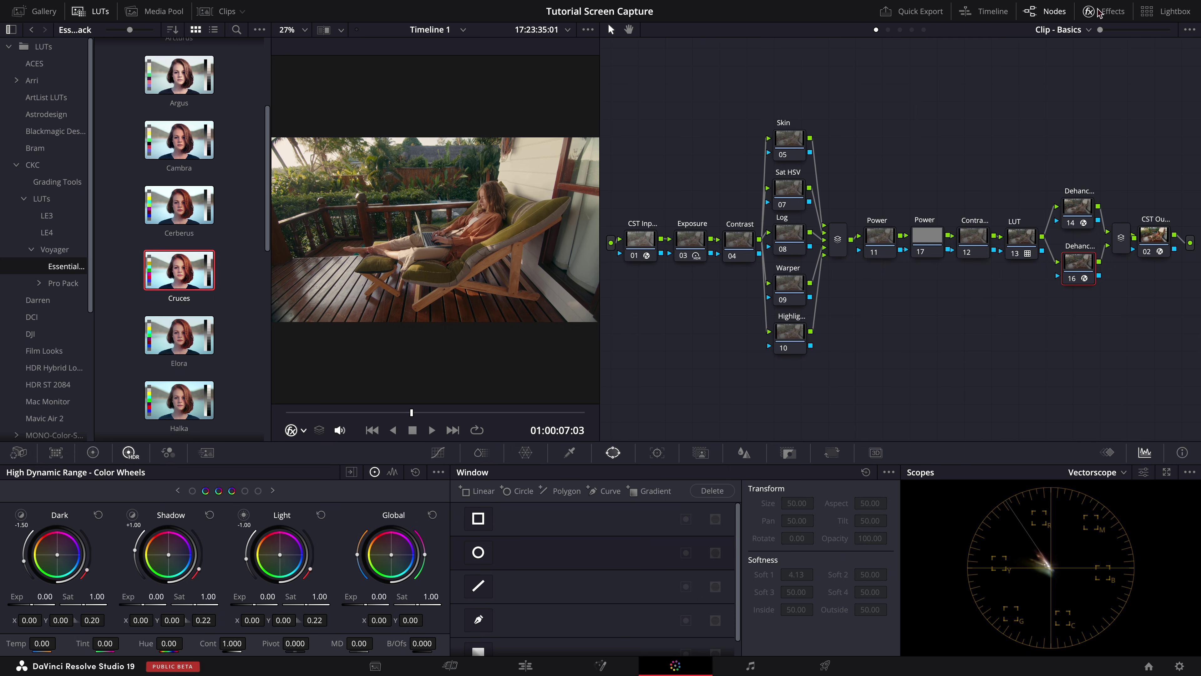
left_click(739, 242)
left_click(93, 453)
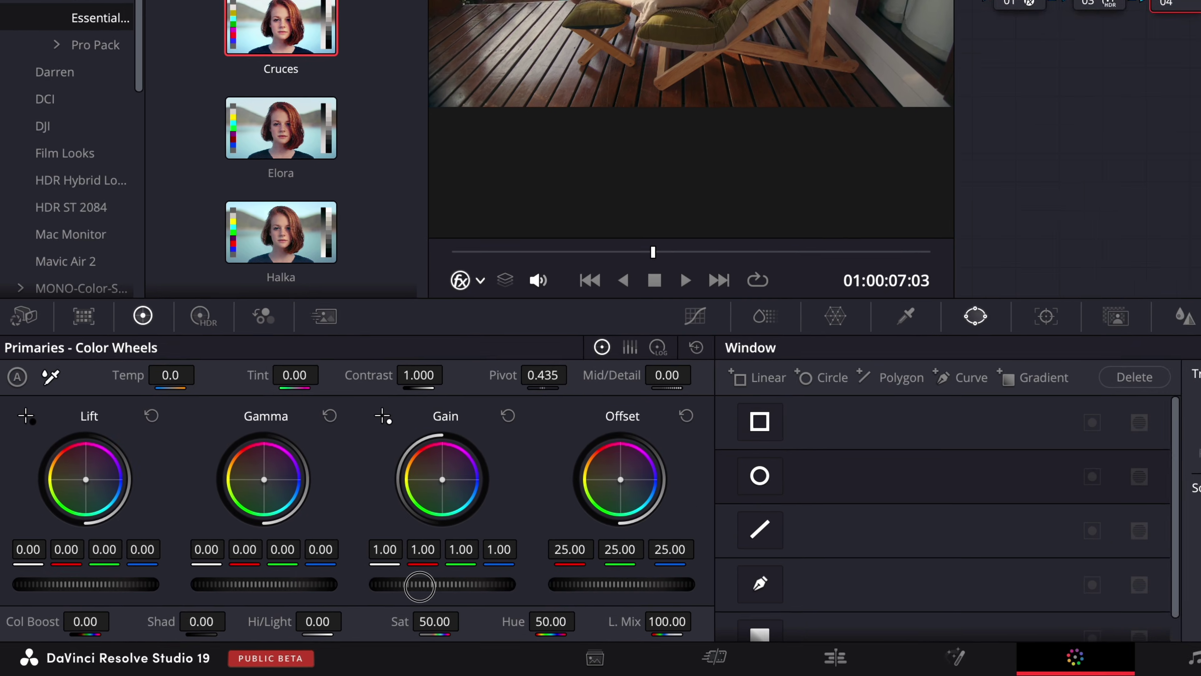
left_click_drag(259, 620, 308, 620)
left_click_drag(503, 583, 575, 582)
mouse_move(665, 584)
left_mouse_down()
mouse_move(497, 581)
mouse_move(662, 580)
left_mouse_up()
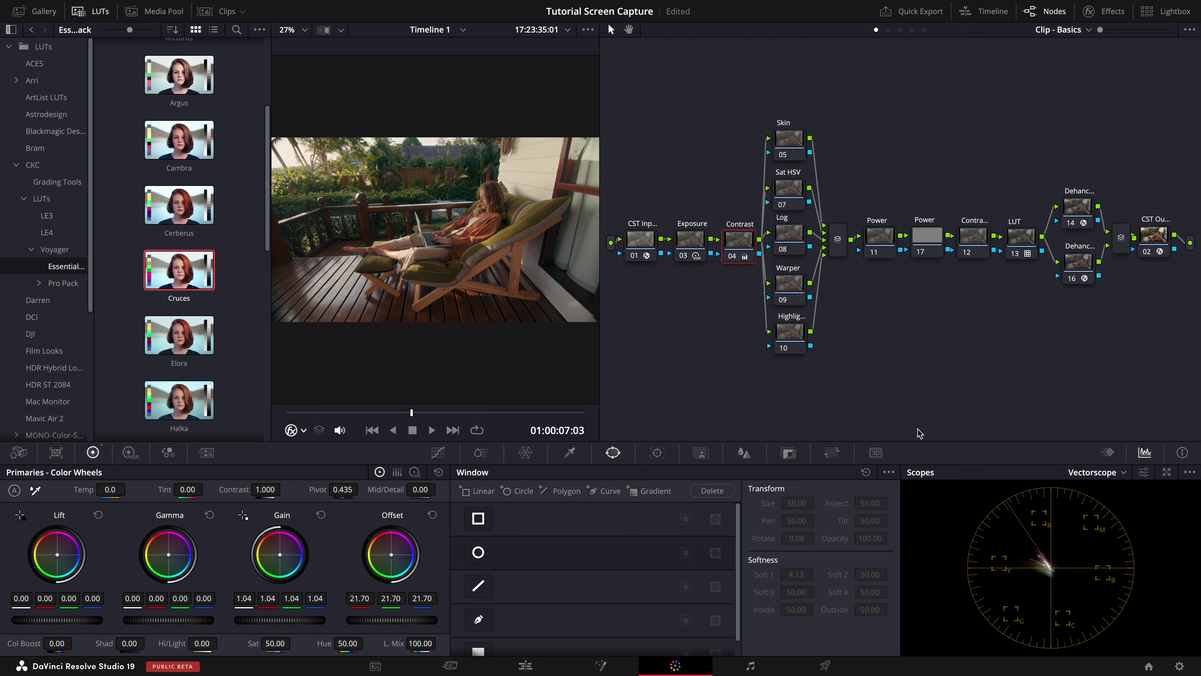
left_click(1115, 473)
left_click(1110, 505)
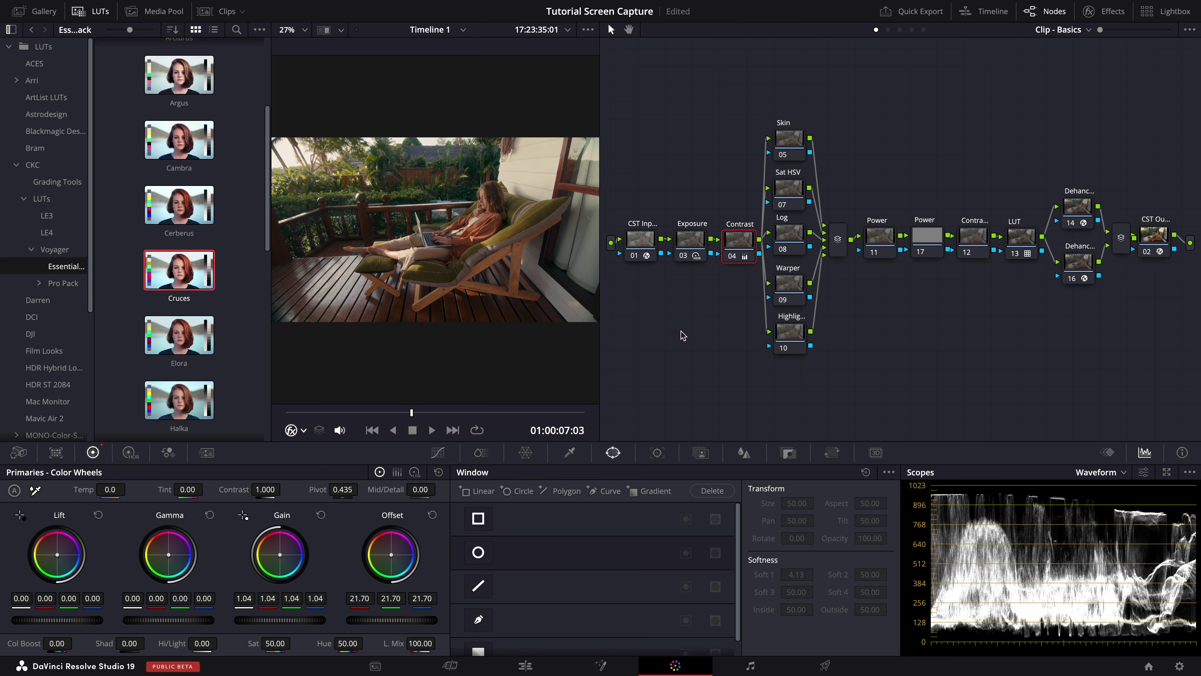
Set the viewer overlay to the eyedropper mode, zoom in on the woman and switch the scope to Vectorscope
left_click(303, 431)
left_click(326, 462)
scroll(501, 218, "up", 5)
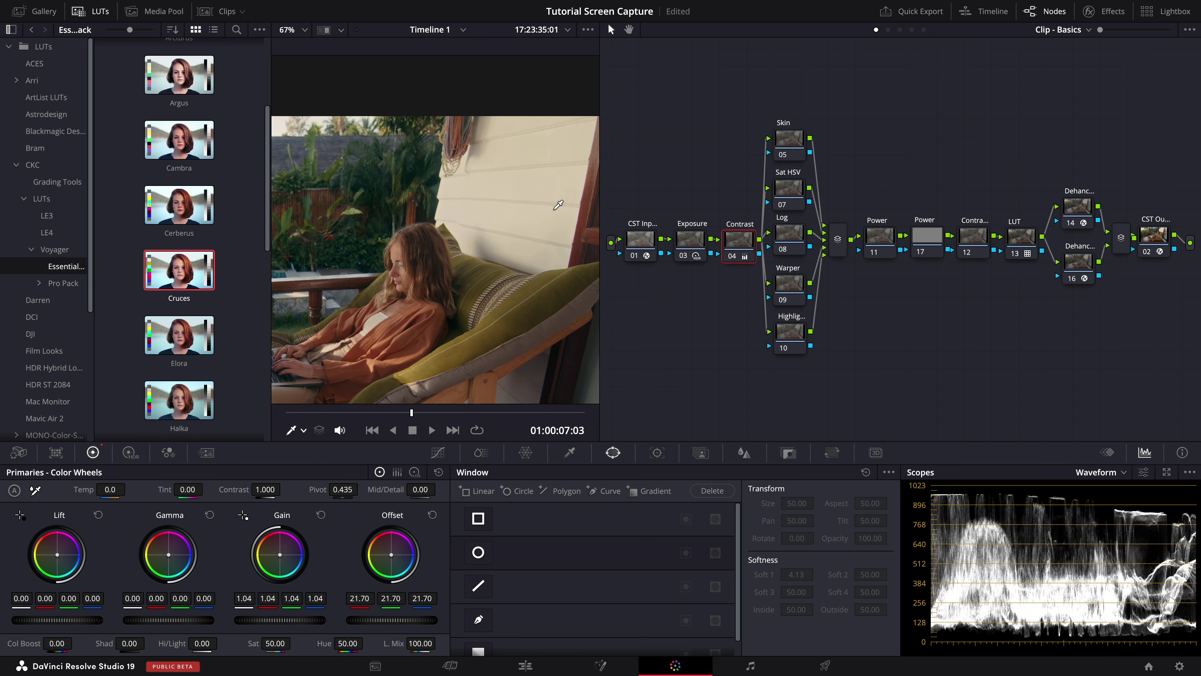
scroll(558, 204, "up", 2)
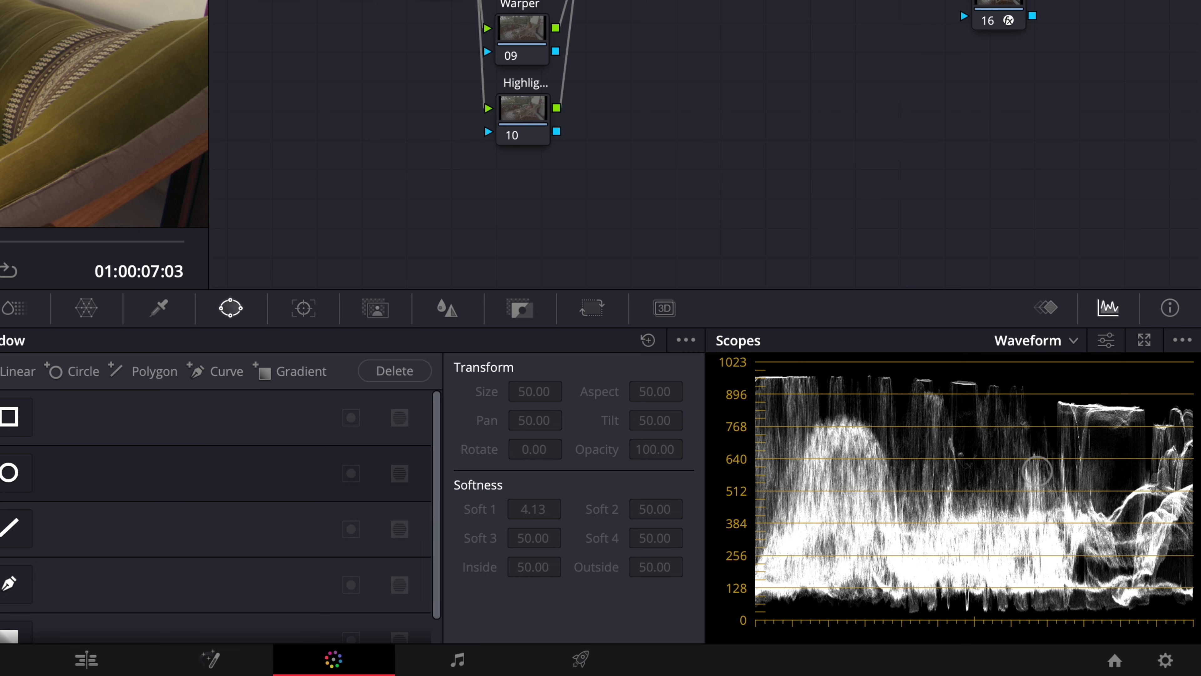
left_click(1071, 340)
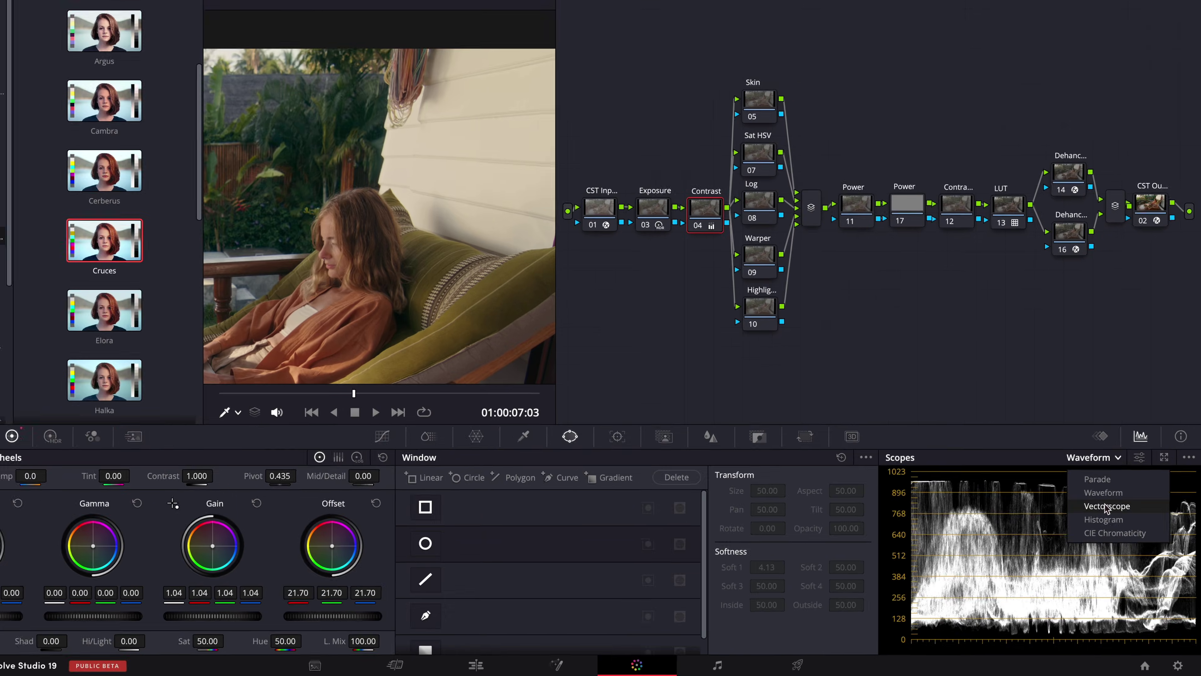
left_click(1106, 506)
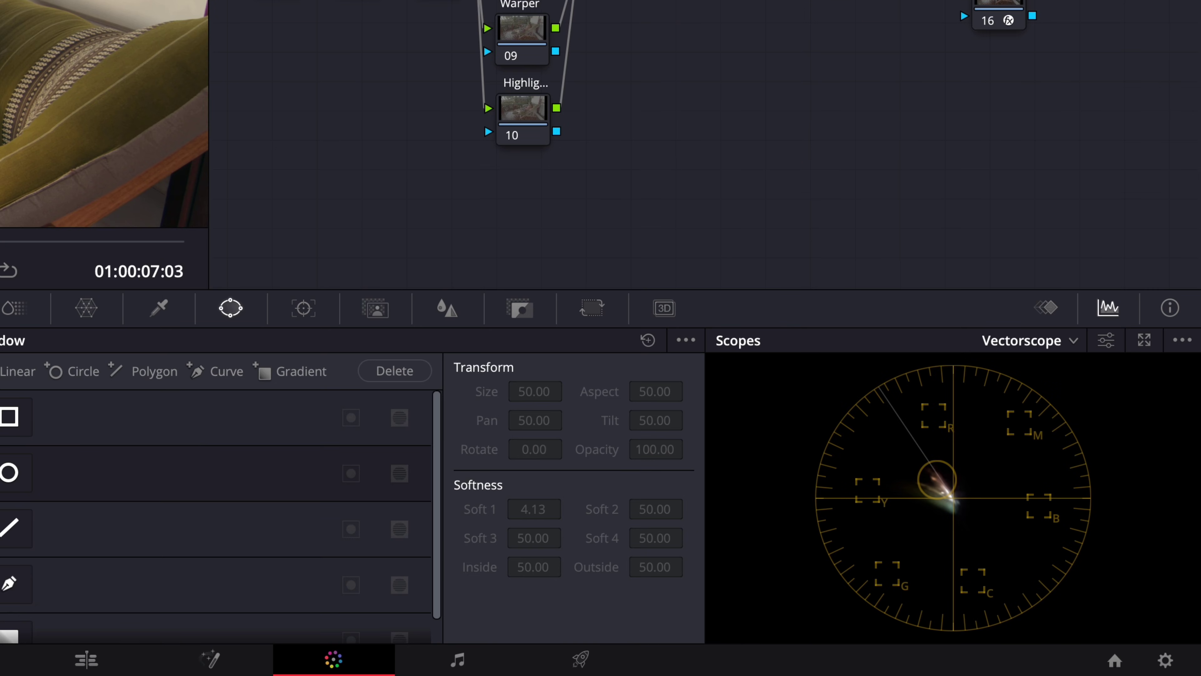
Apply the DCTL effect to the Skin node (05) and load the MONO-SAT-...-HUE-v3.0 DCTL in it
left_click(1104, 11)
scroll(1032, 290, "up", 20)
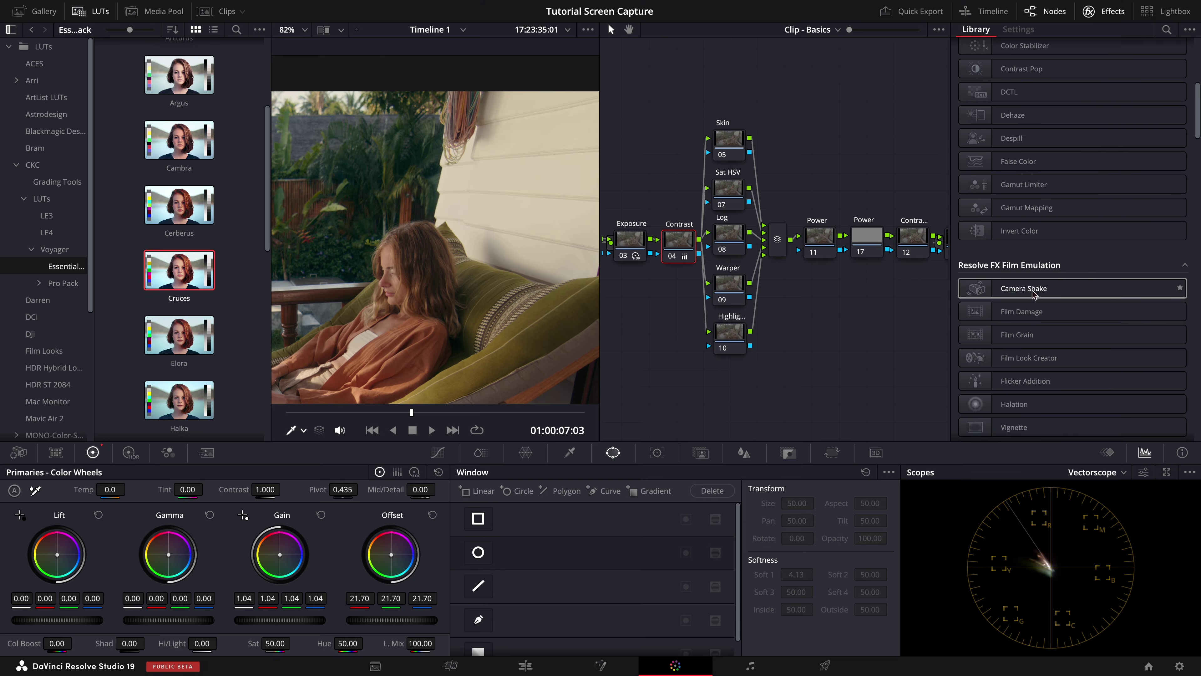
scroll(1033, 291, "up", 5)
left_click_drag(1032, 312, 729, 142)
left_click(1091, 66)
scroll(1105, 168, "down", 5)
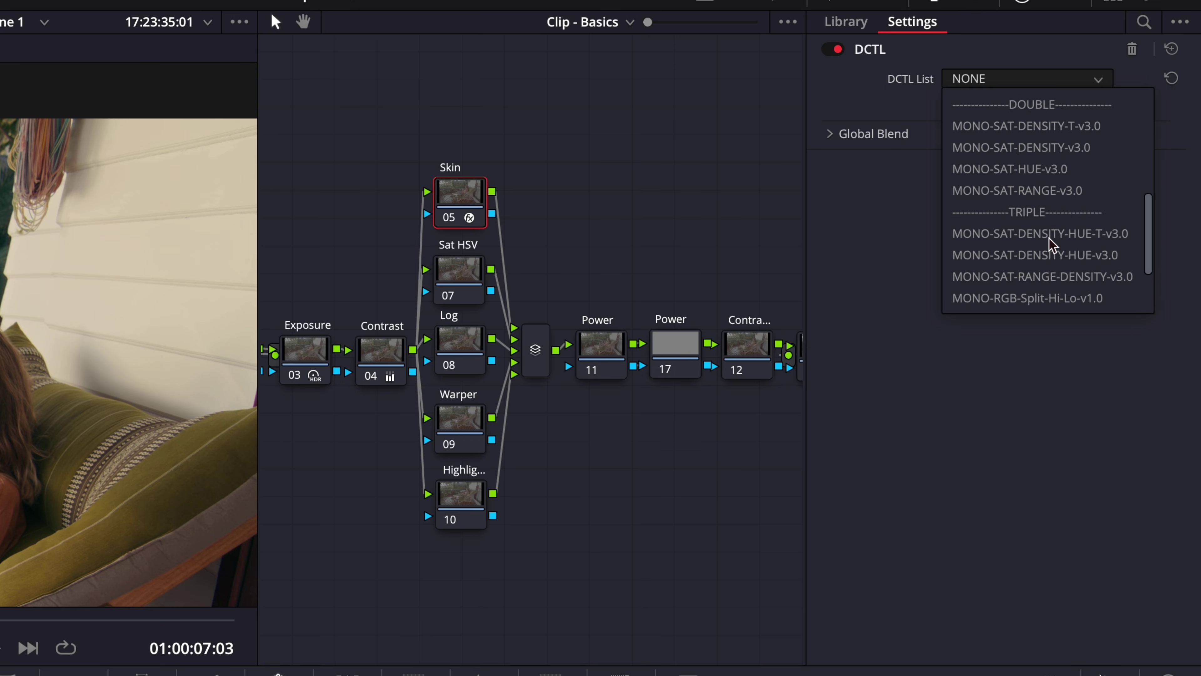
scroll(1049, 232, "down", 2)
left_click(1046, 213)
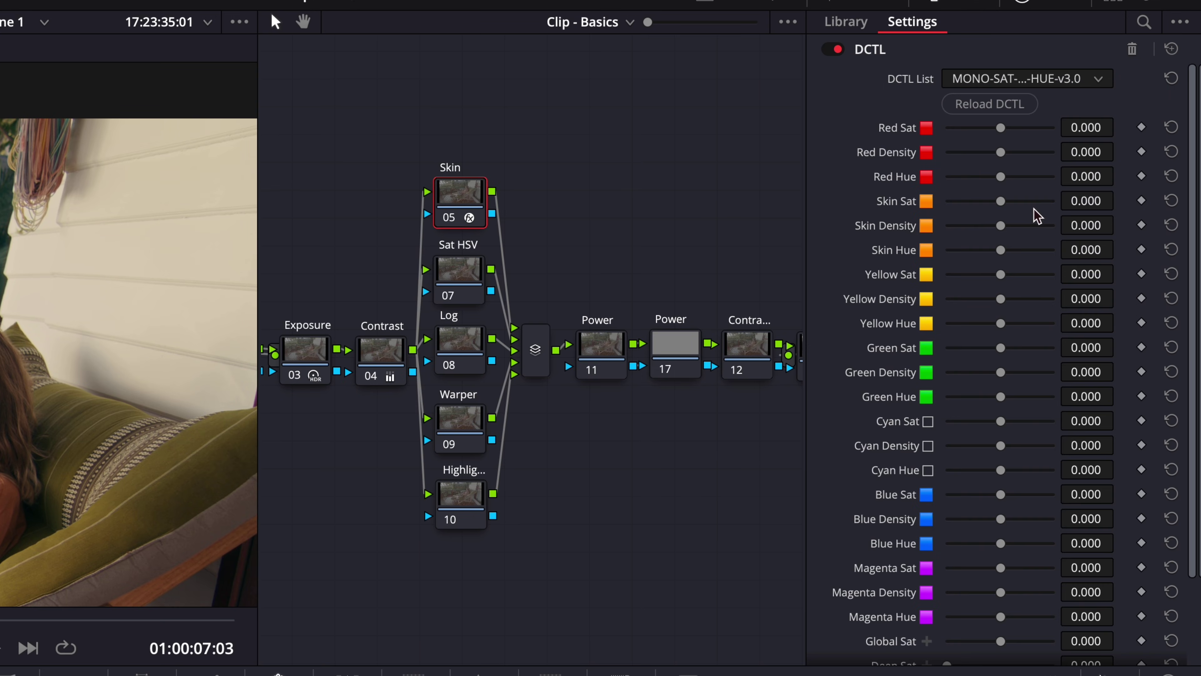
Set Skin Sat to 0.046, Skin Density to 0.046 and Skin Hue to 0.039, then fit the whole image in the viewer
left_click_drag(1080, 204, 1125, 250)
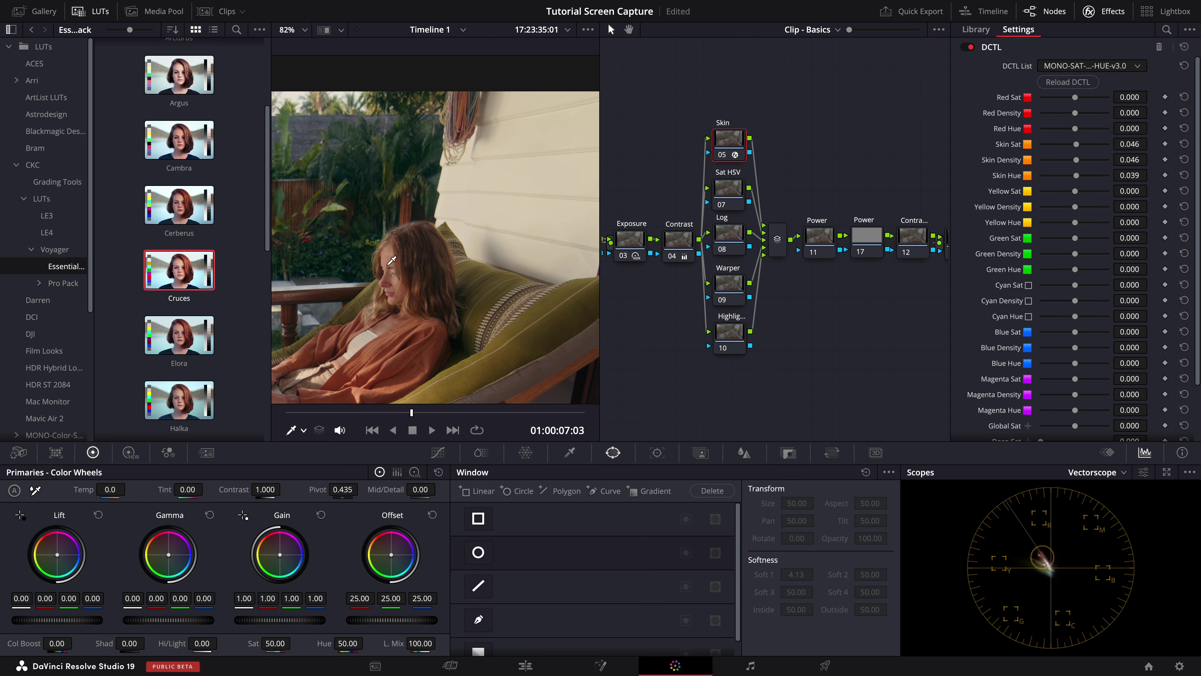
right_click(510, 218)
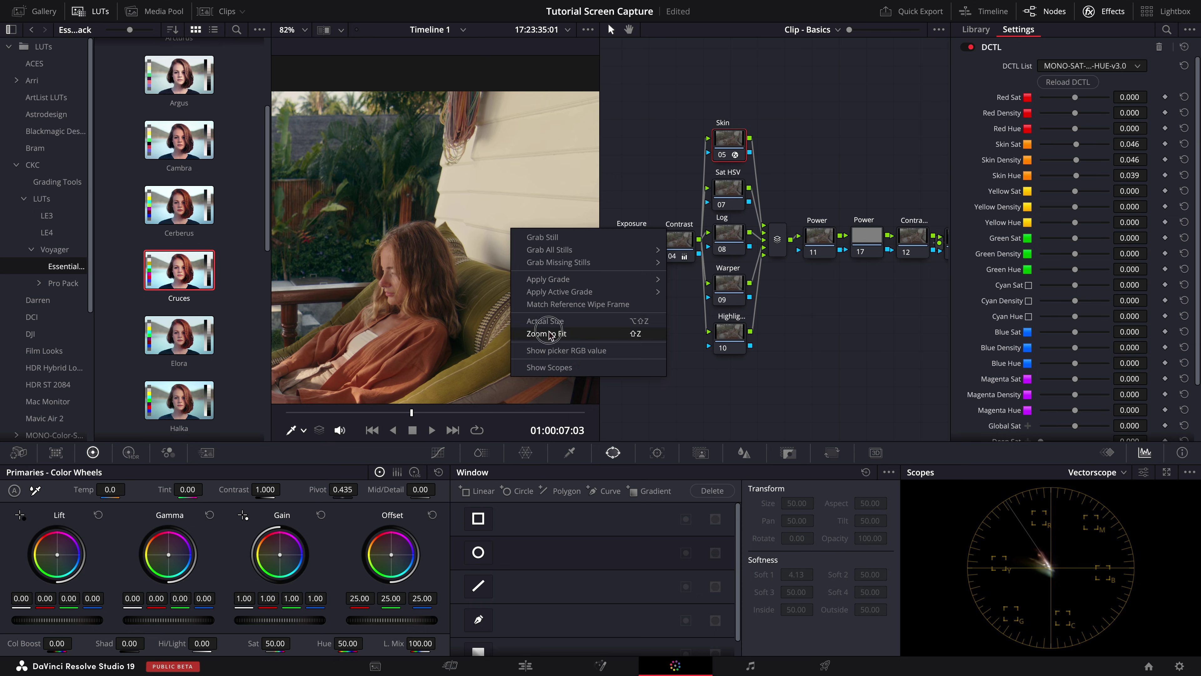
left_click(551, 319)
left_click(1108, 12)
Hide the LUT browser and set the Sat HSV node's (07) color space to HSV
left_click(788, 191)
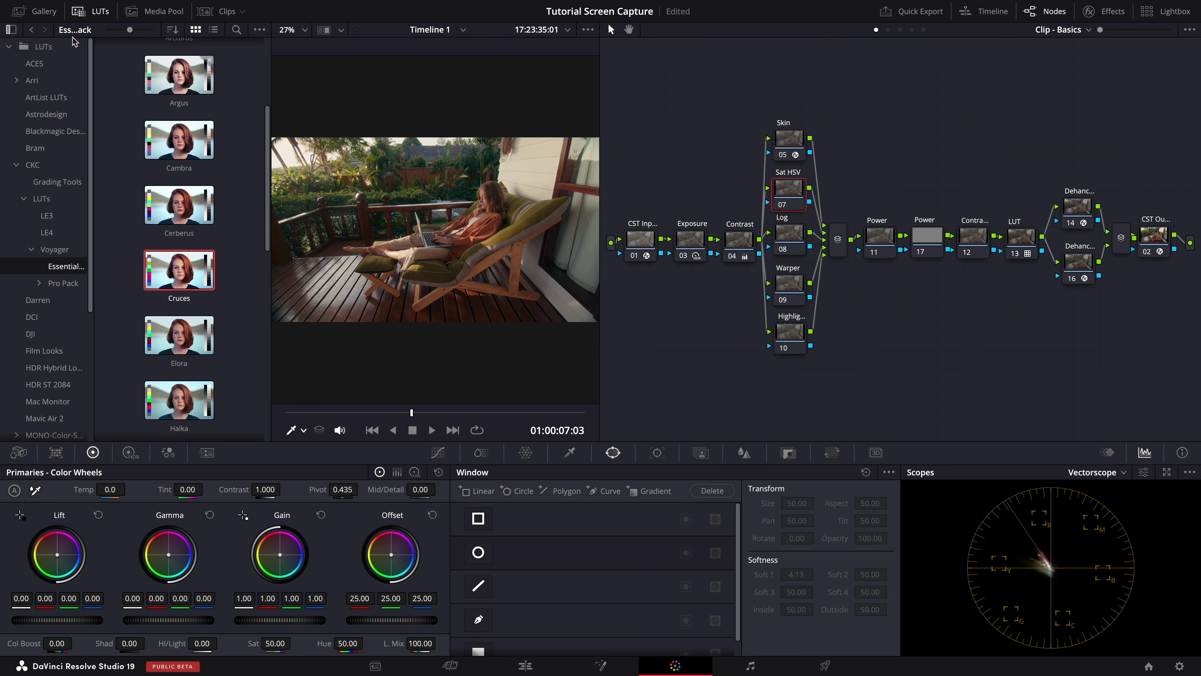
left_click(90, 11)
right_click(793, 191)
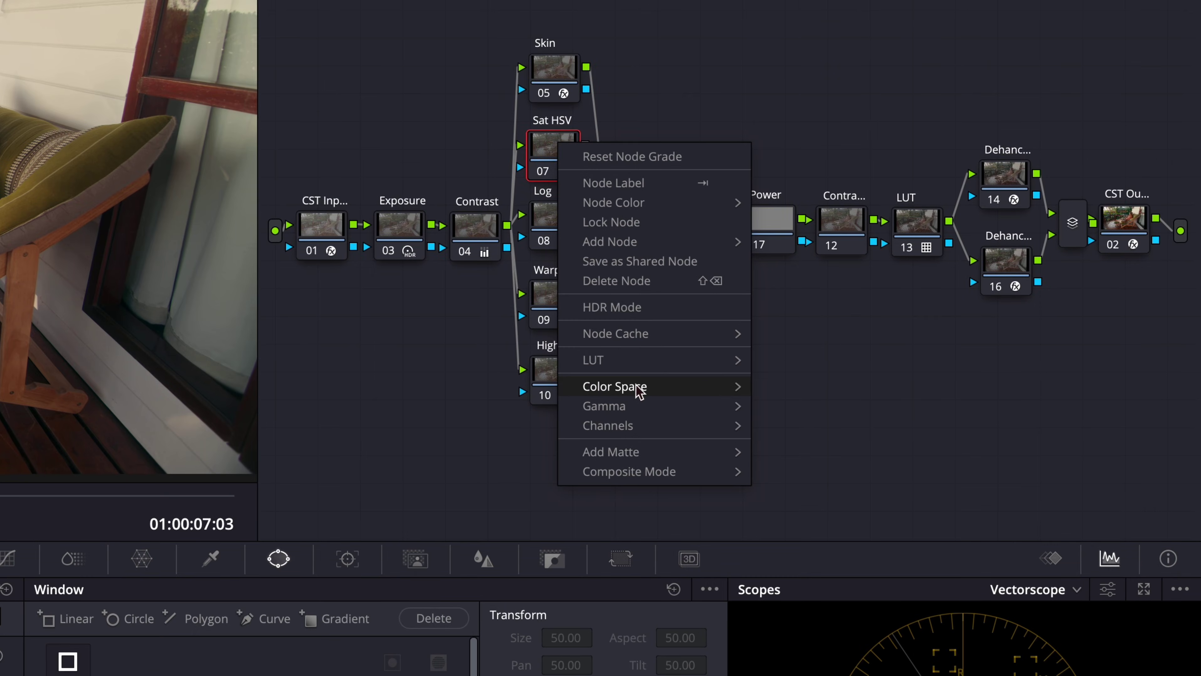
mouse_move(640, 391)
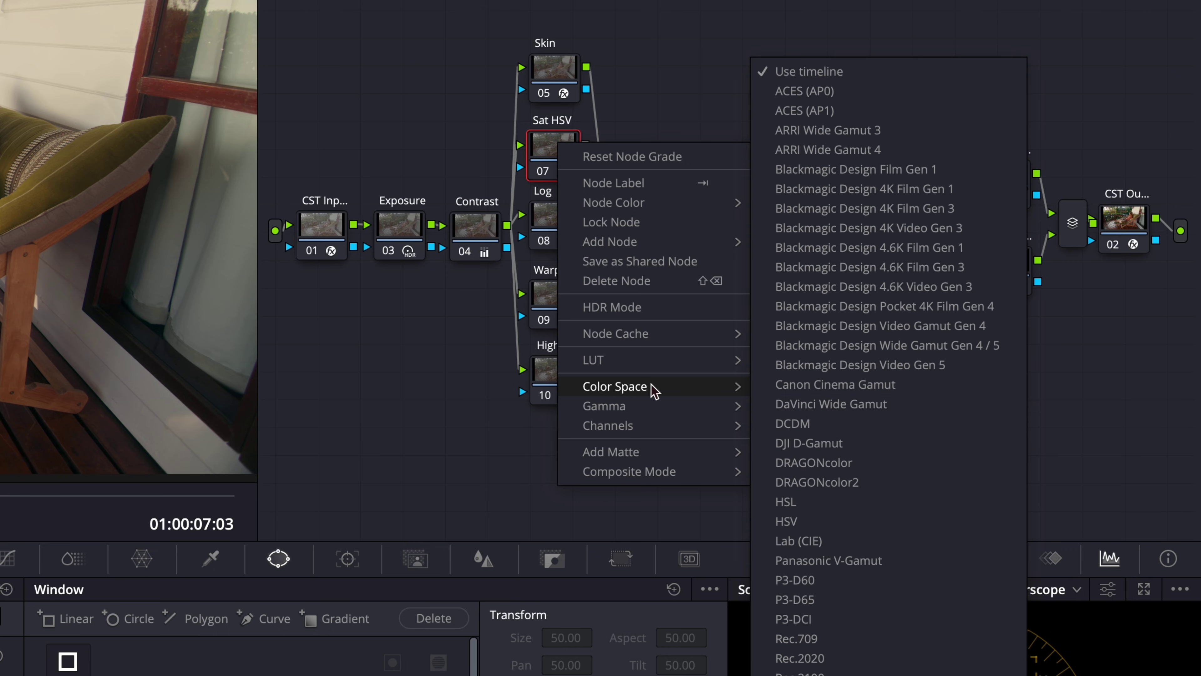
left_click(809, 522)
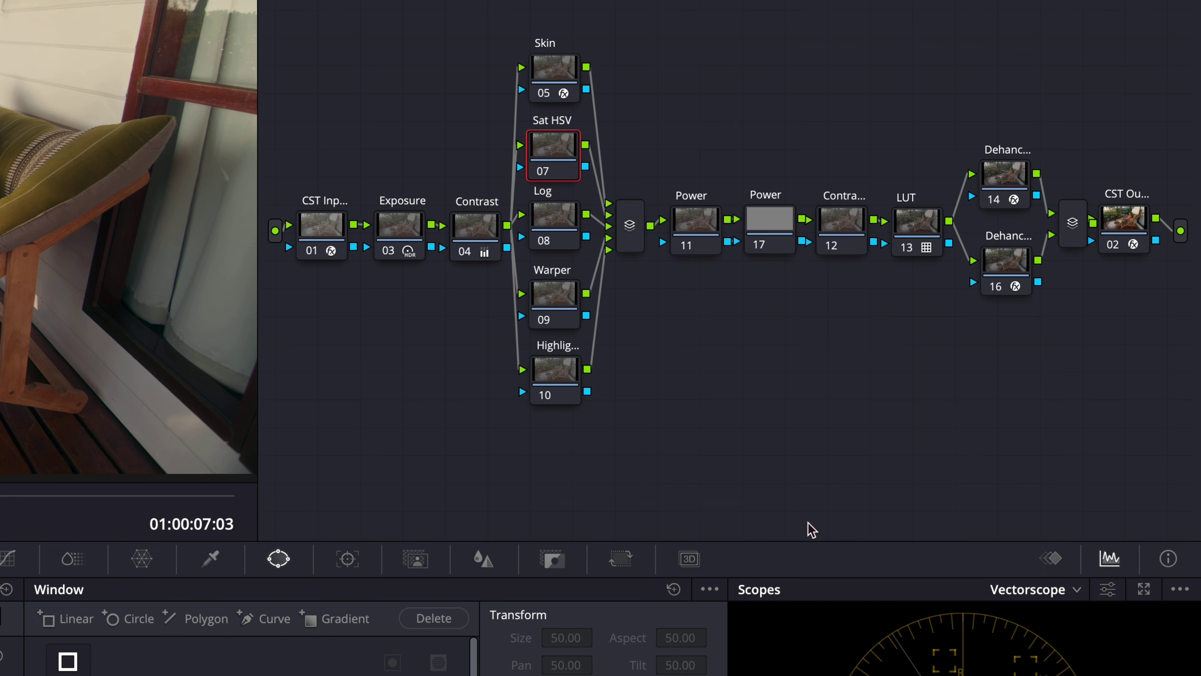
Disable Channel 1 and Channel 3 on the Sat HSV node and increase its Gain
right_click(560, 154)
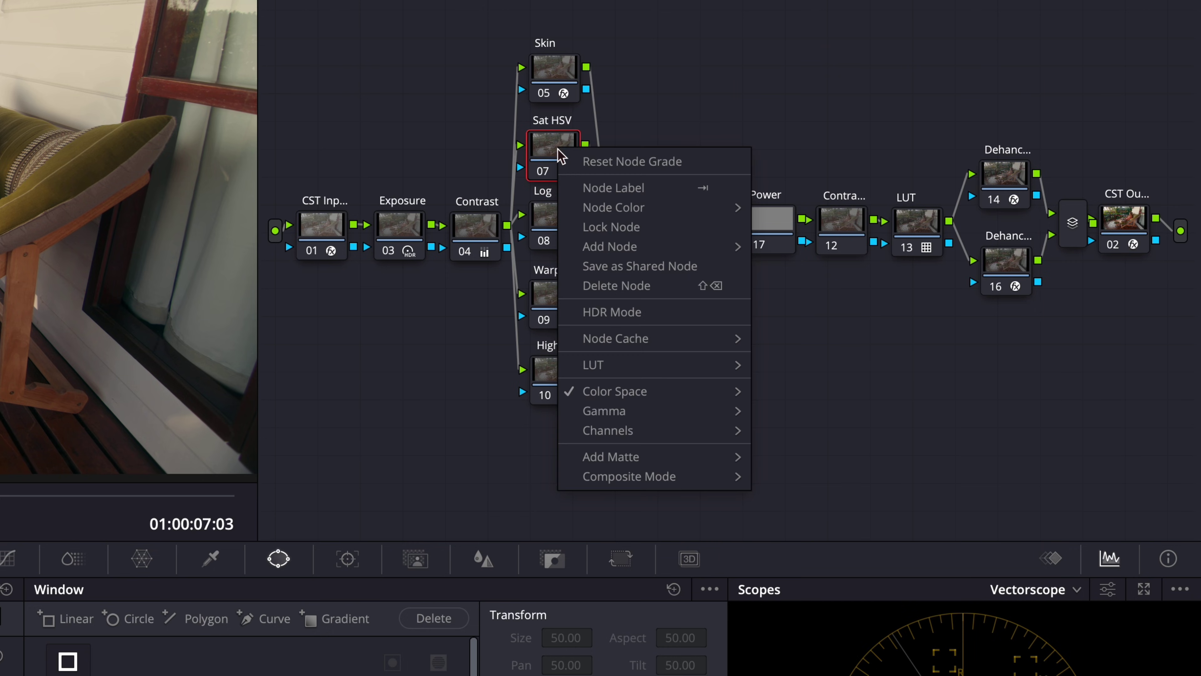
mouse_move(631, 431)
left_click(780, 429)
right_click(560, 159)
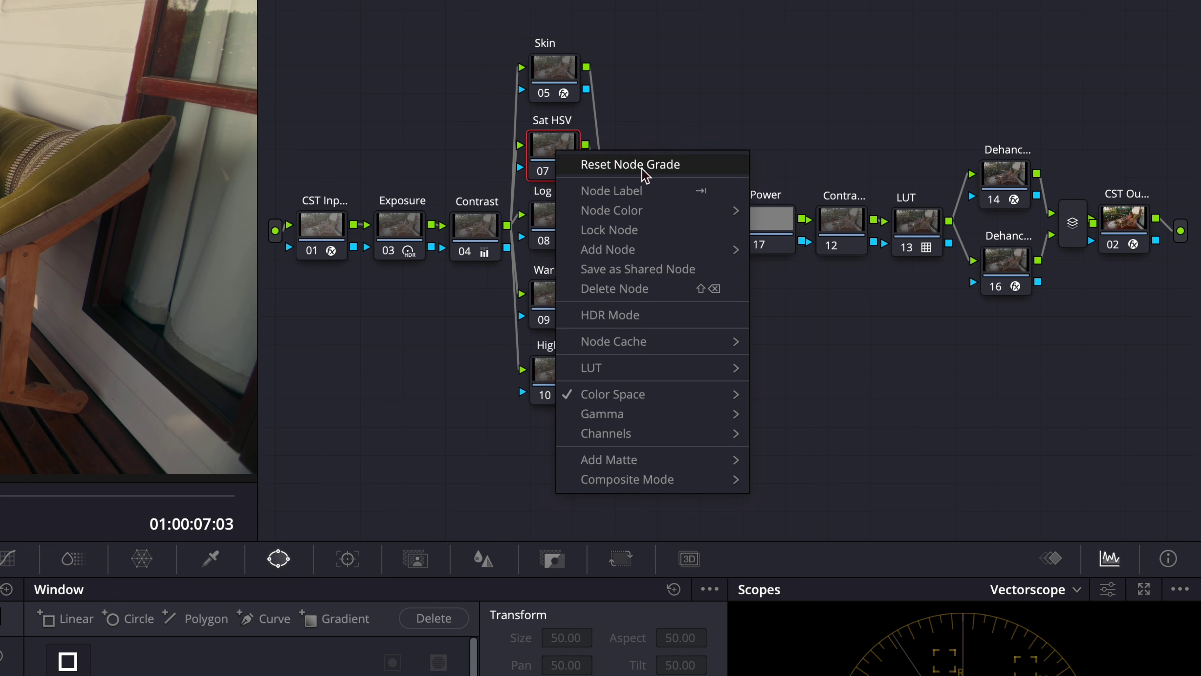
mouse_move(637, 433)
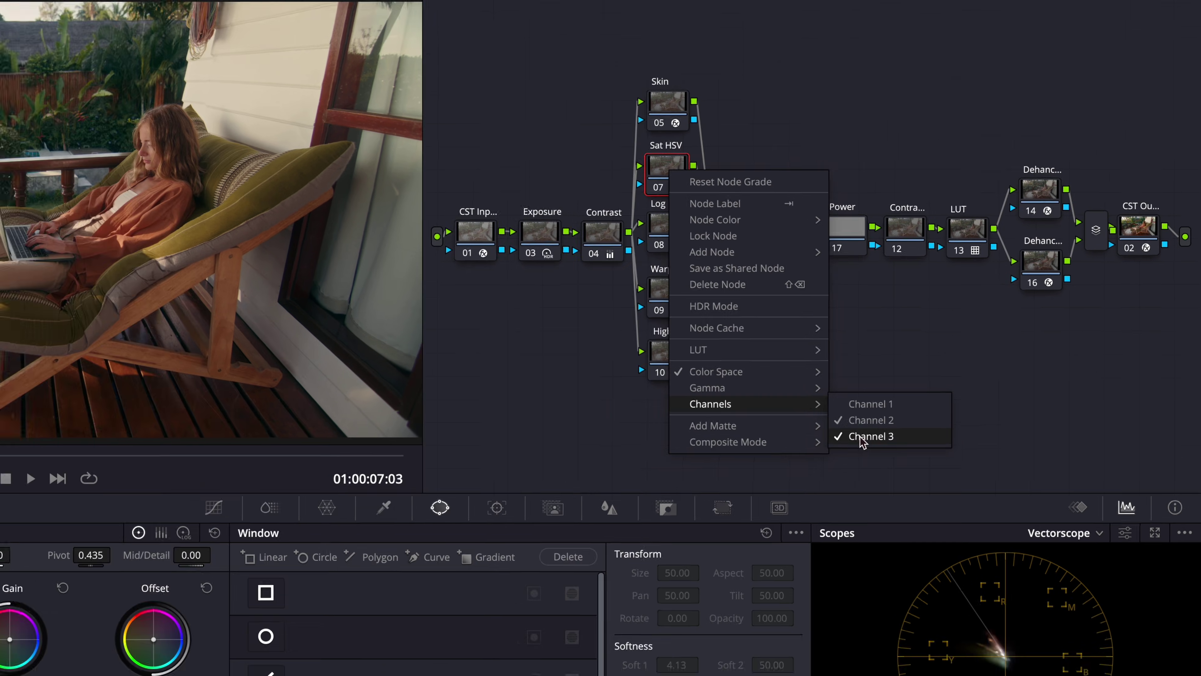
left_click(787, 471)
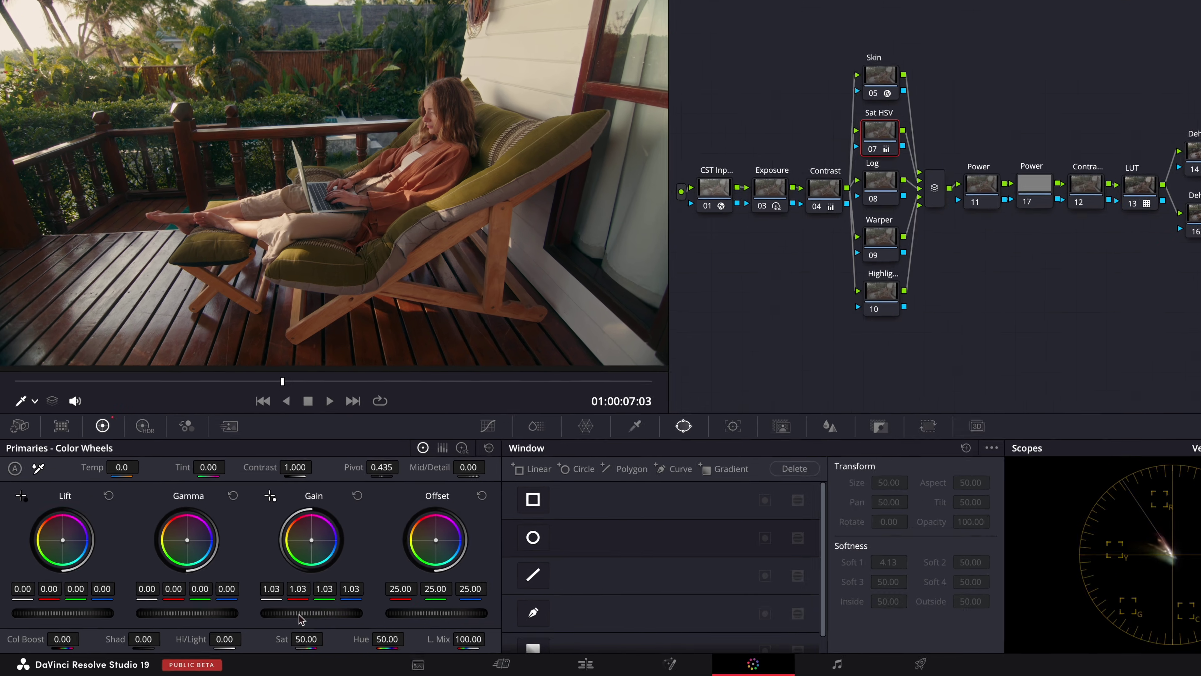
left_click_drag(270, 620, 355, 630)
left_click_drag(450, 617, 476, 620)
On the Log node (08), set the log Shadow wheel to about -0.02, -0.02, -0.03 and check the image in full view
left_click(1001, 117)
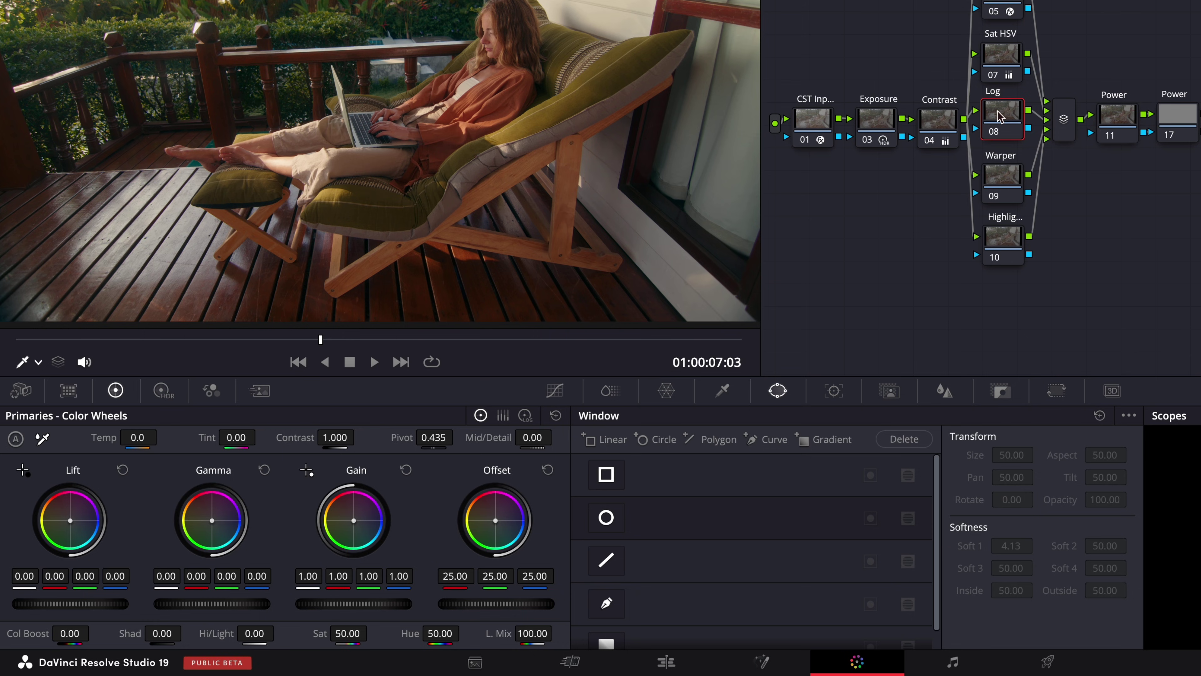
left_click(525, 416)
left_click_drag(110, 577, 27, 577)
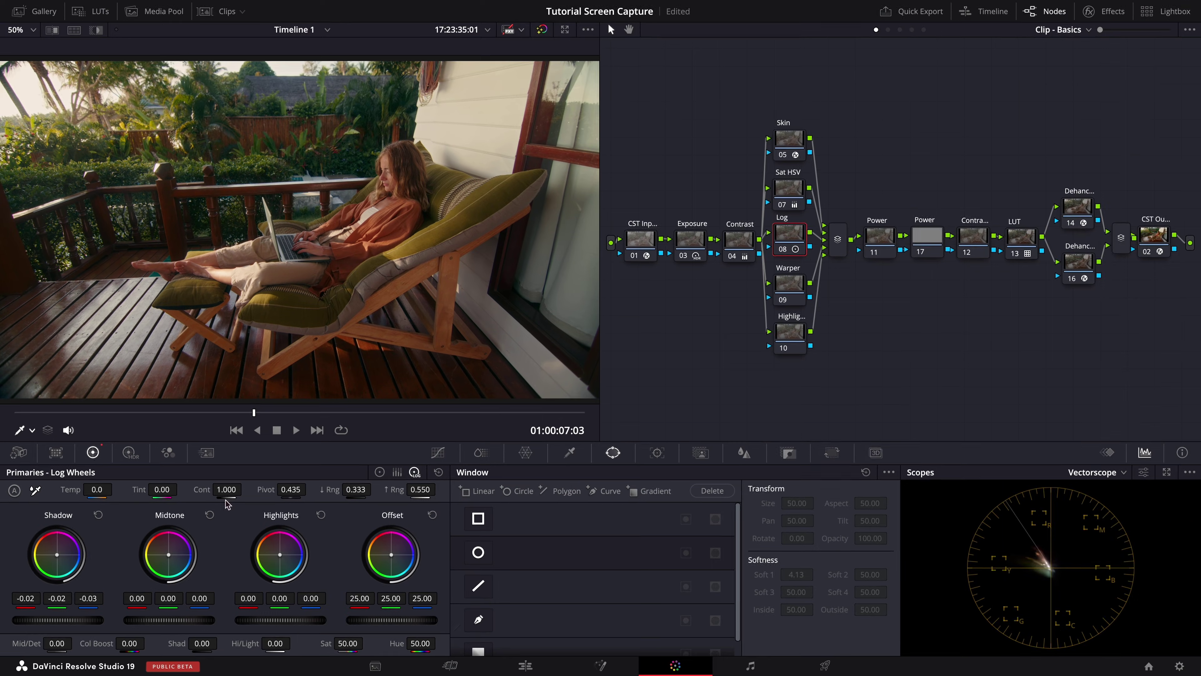
key("alt+f")
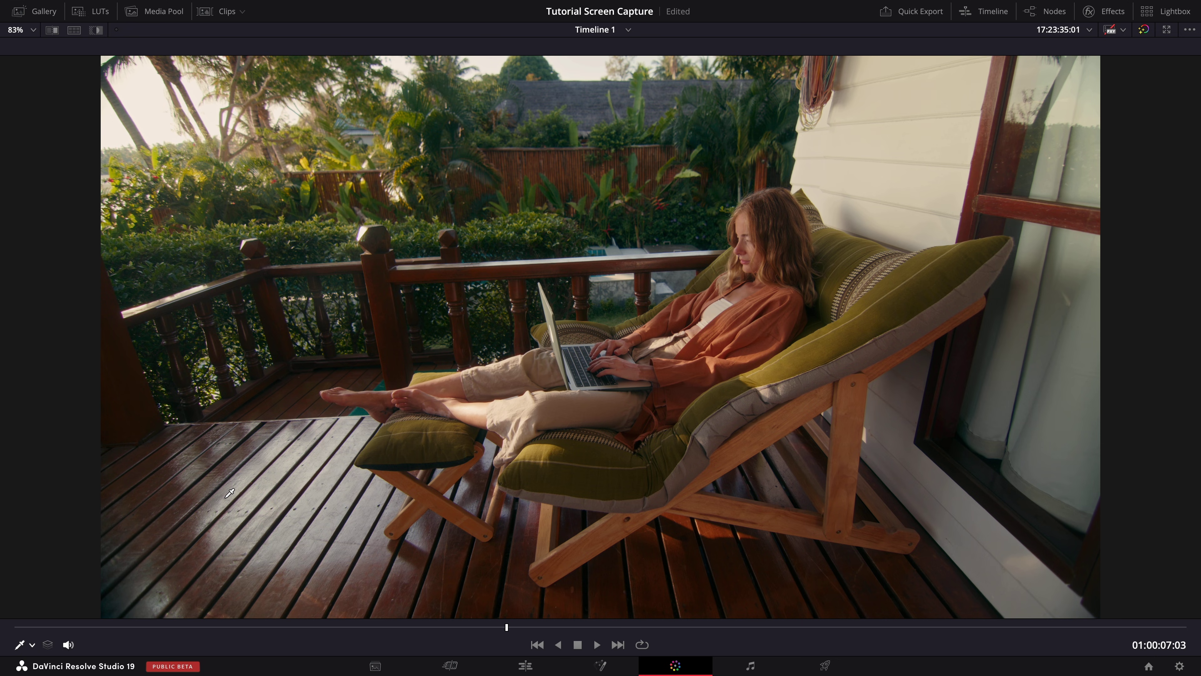
key("alt+f")
On the Warper node (09), expand the Color Warper, set its hue and saturation resolution to 8, and adjust the orange skin-tone point
left_click(788, 284)
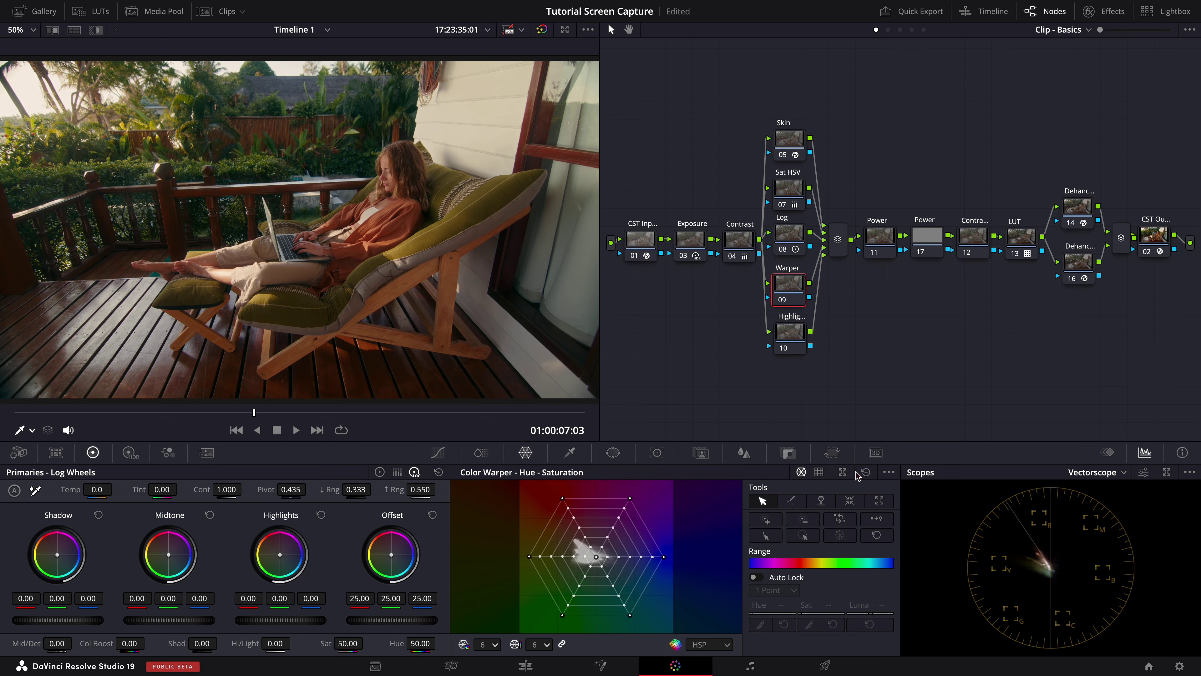
left_click(844, 473)
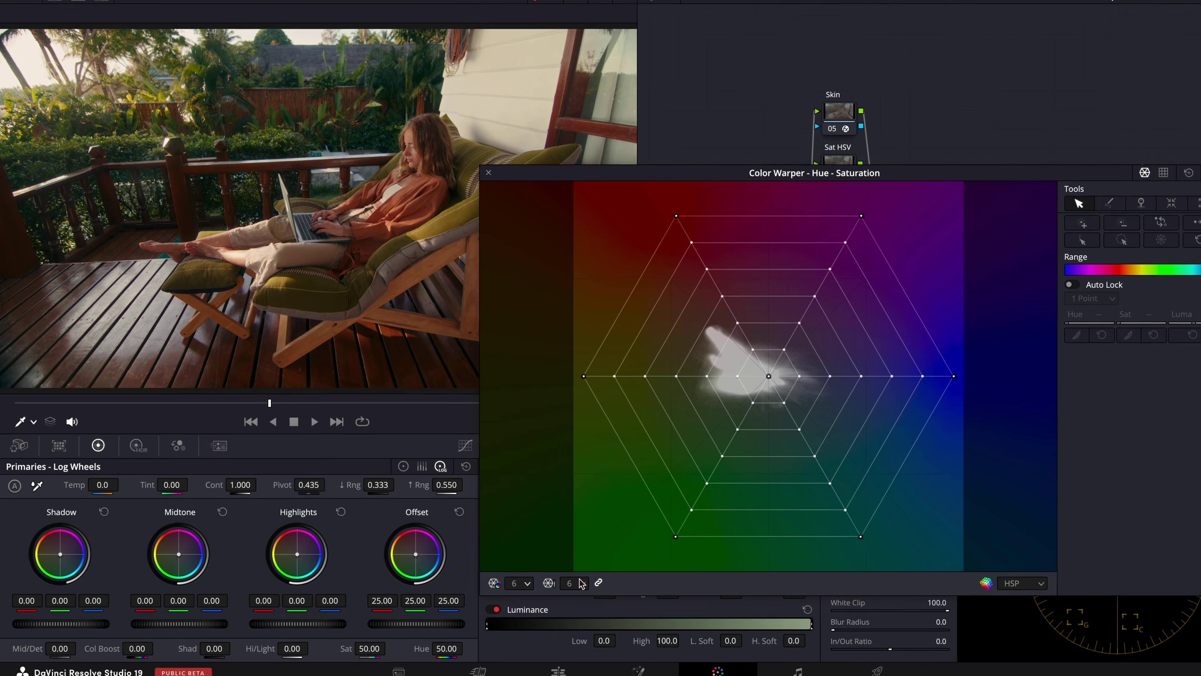
left_click(547, 583)
left_click(536, 602)
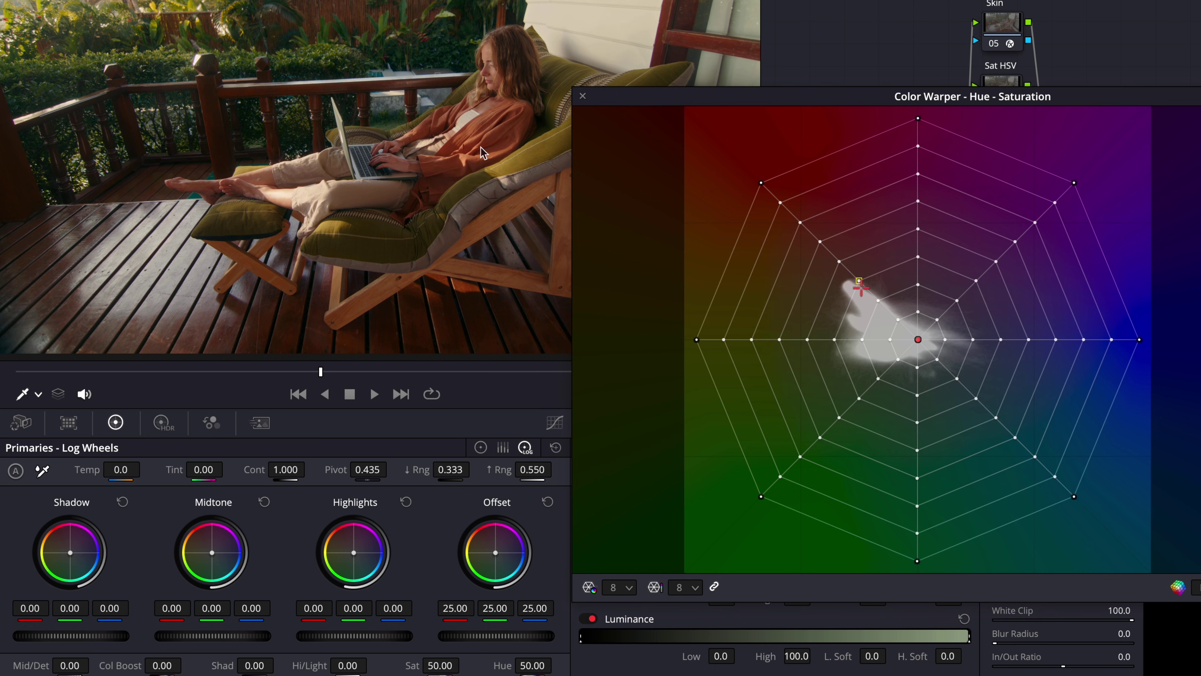
left_click(878, 300, "shift")
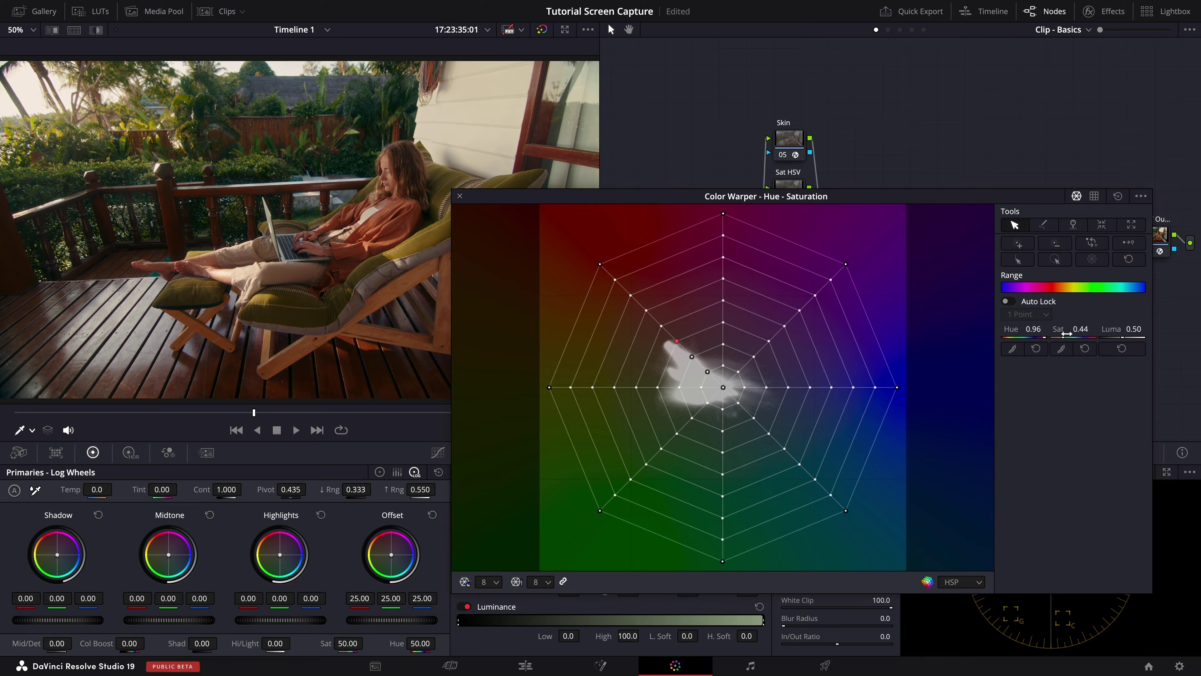
left_click_drag(1067, 333, 1102, 336)
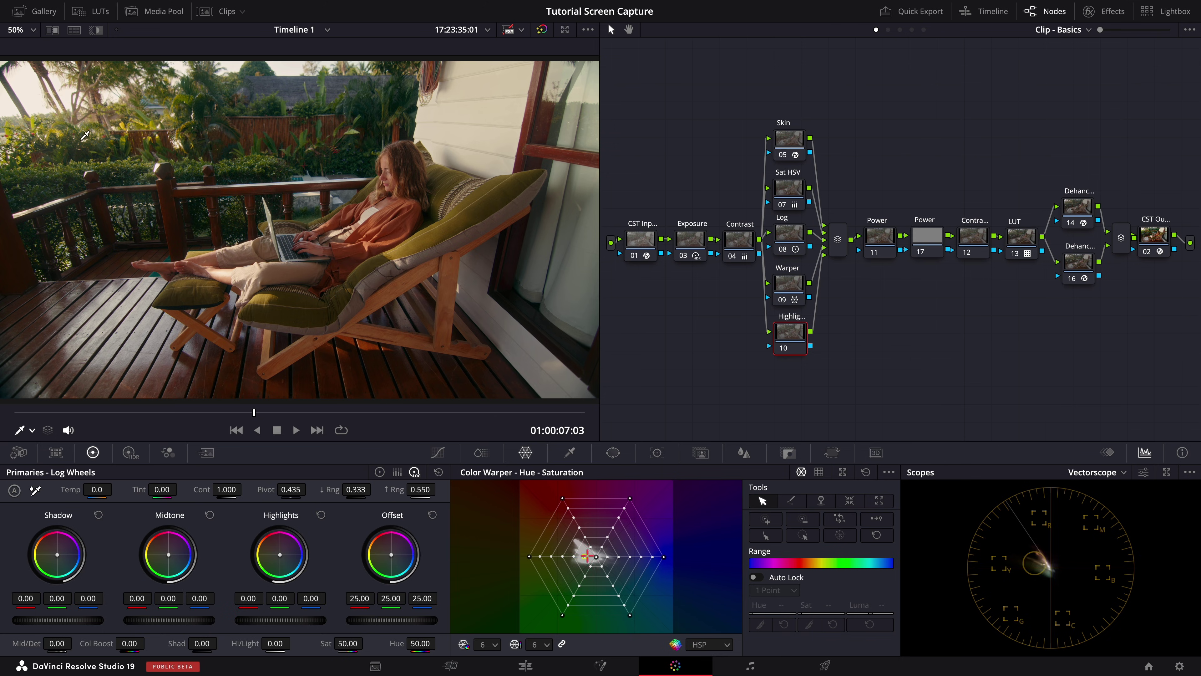
On the highlights node (10), lower the HDR Highlight exposure to about -0.89 and check the image in full view
left_click(130, 452)
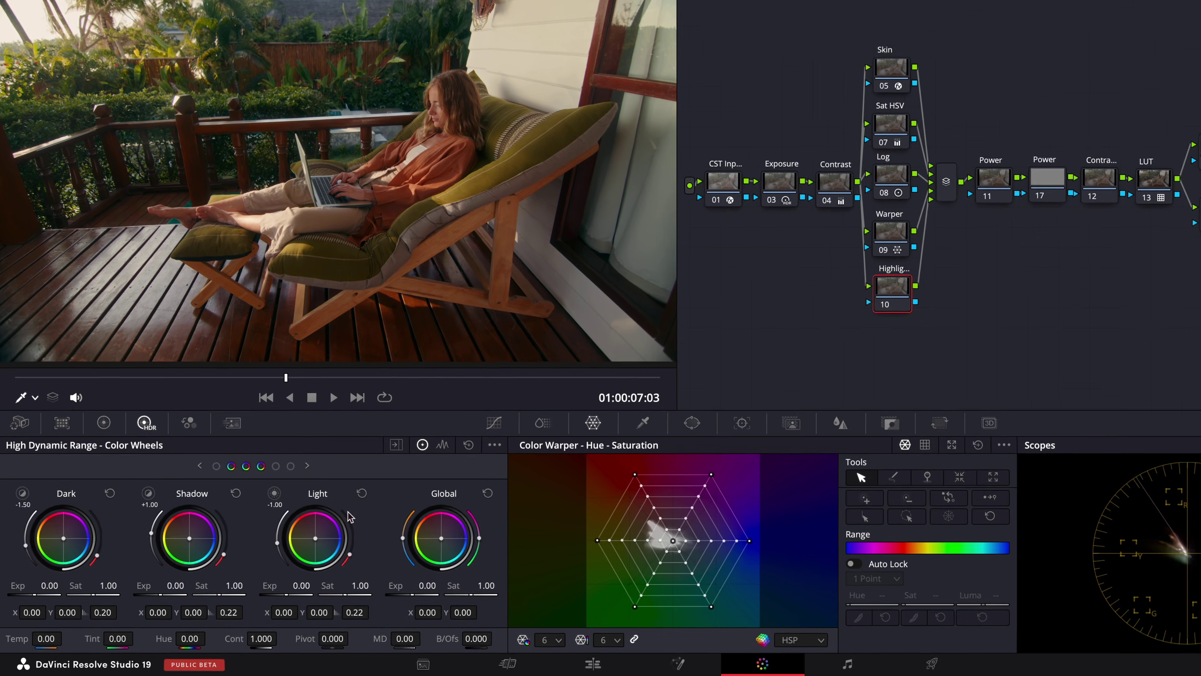
double_click(306, 466)
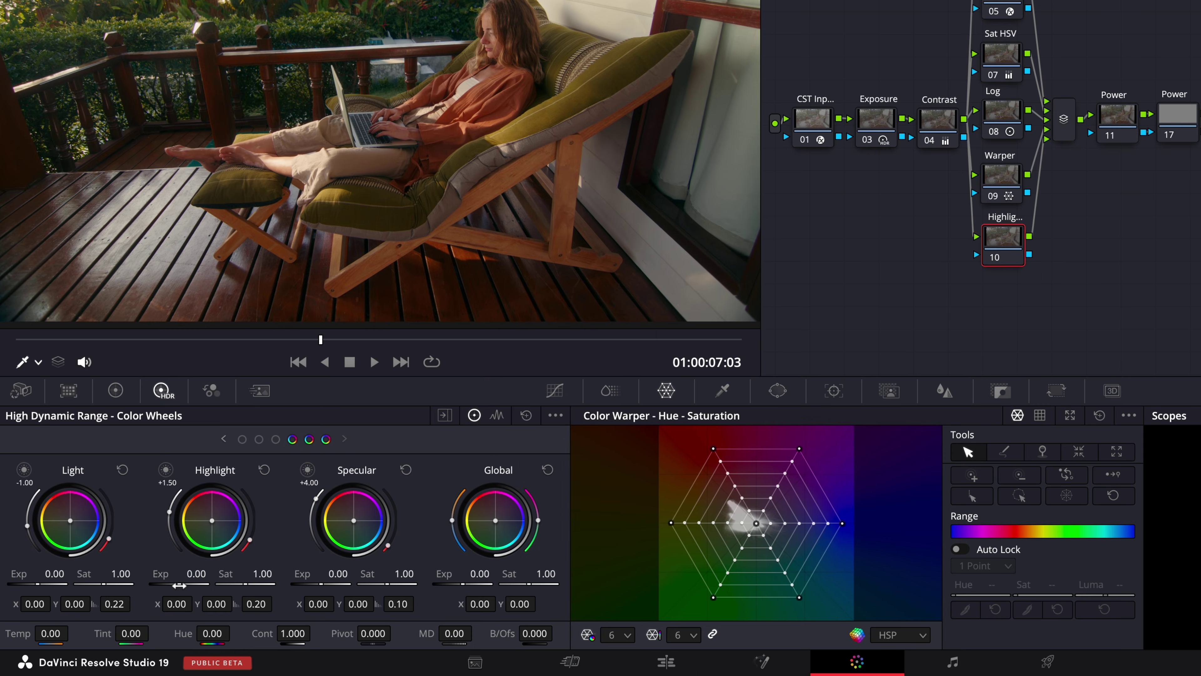
left_click_drag(179, 585, 116, 583)
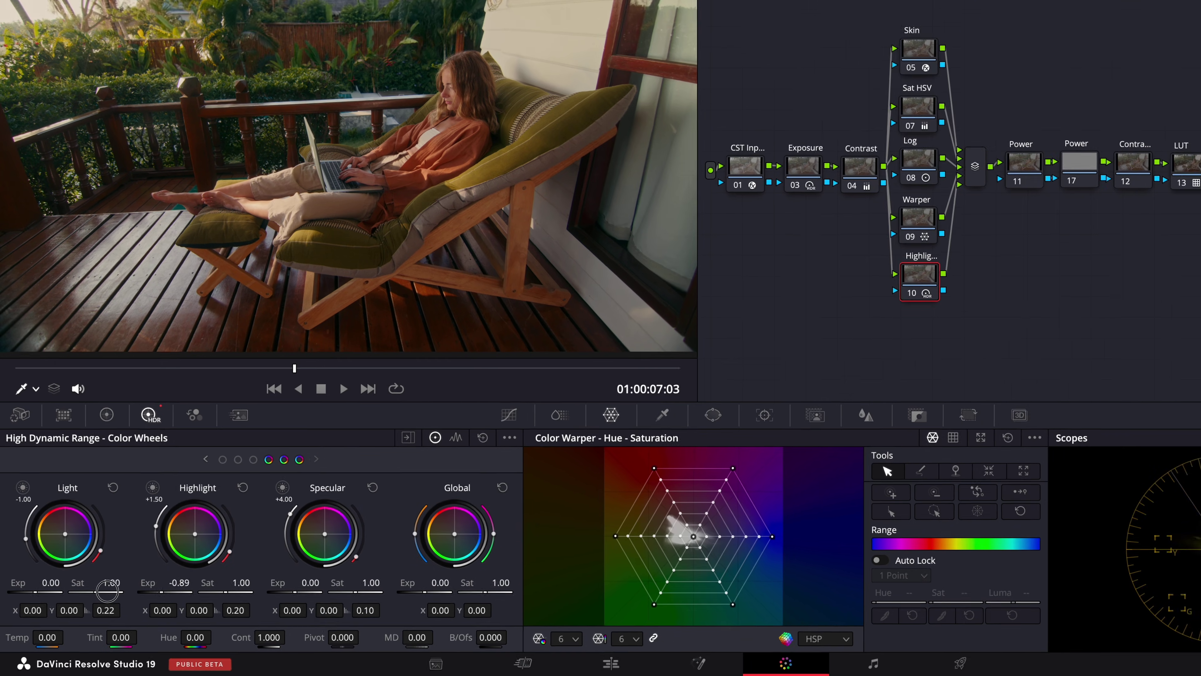
key("alt+f")
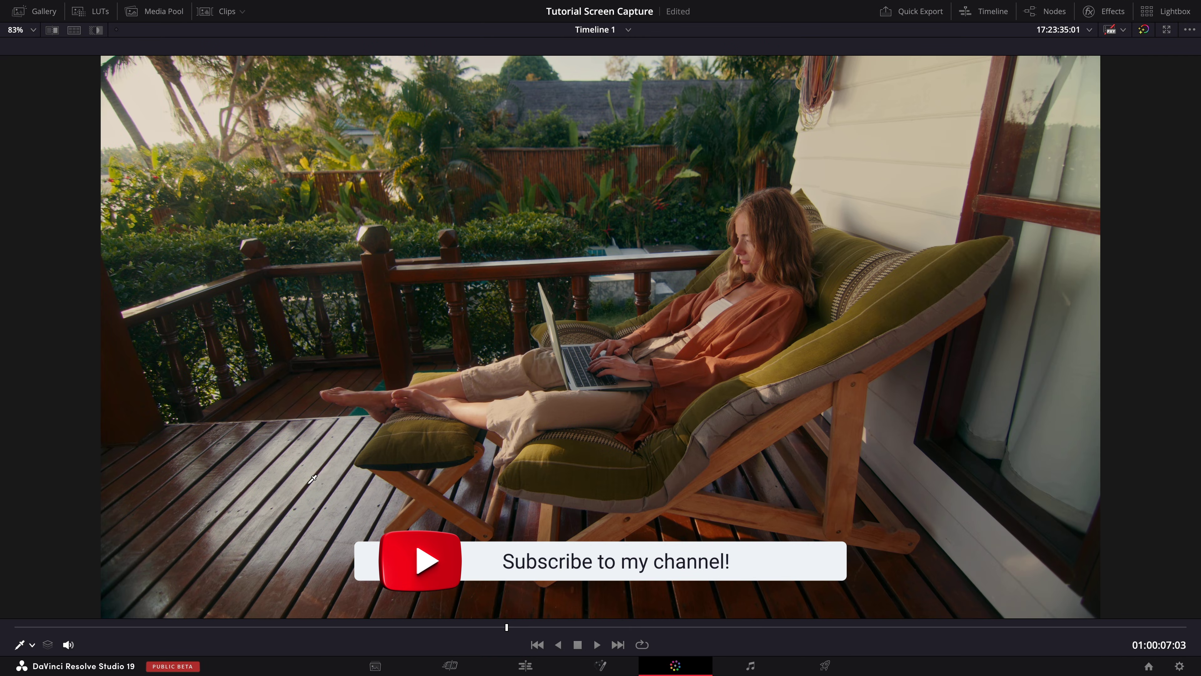
key("alt+f")
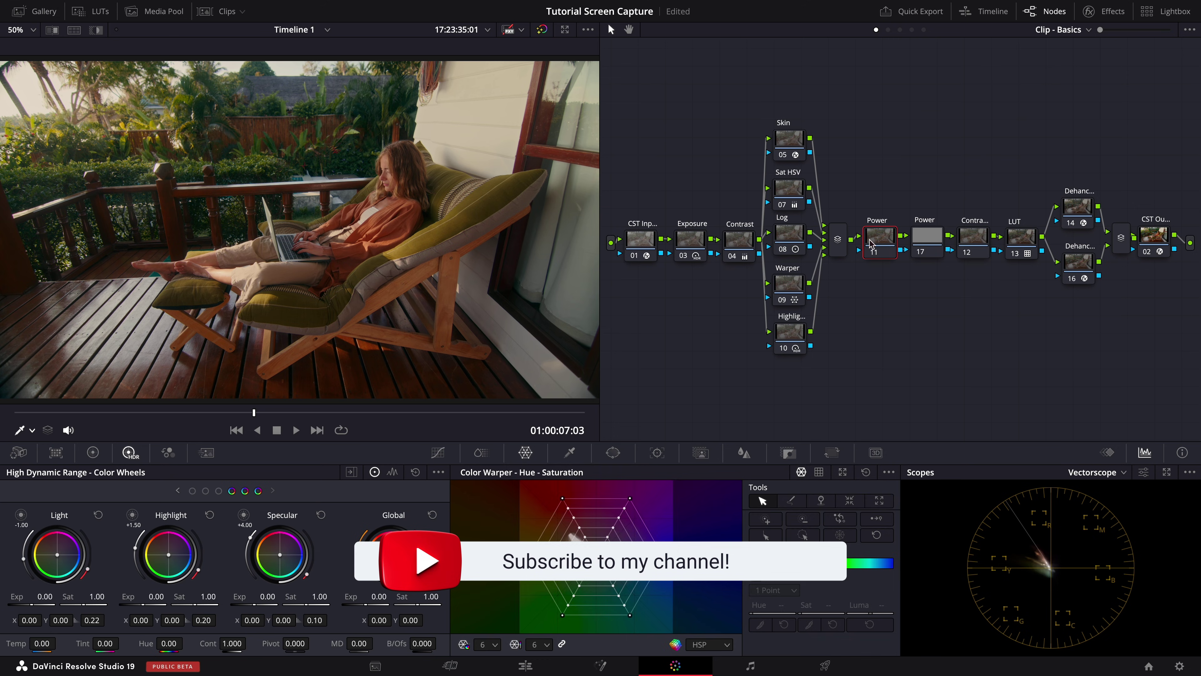
On the first Power node (11), draw a tilted circular window around the woman and chair, size about 39.85, rotation 70.60, softness 17.62
left_click(612, 452)
left_click(478, 553)
left_click_drag(300, 187, 339, 206)
left_click_drag(375, 181, 464, 124)
left_click_drag(251, 155, 261, 170)
left_click_drag(377, 180, 386, 199)
left_click_drag(115, 295, 102, 299)
left_click_drag(273, 154, 340, 190)
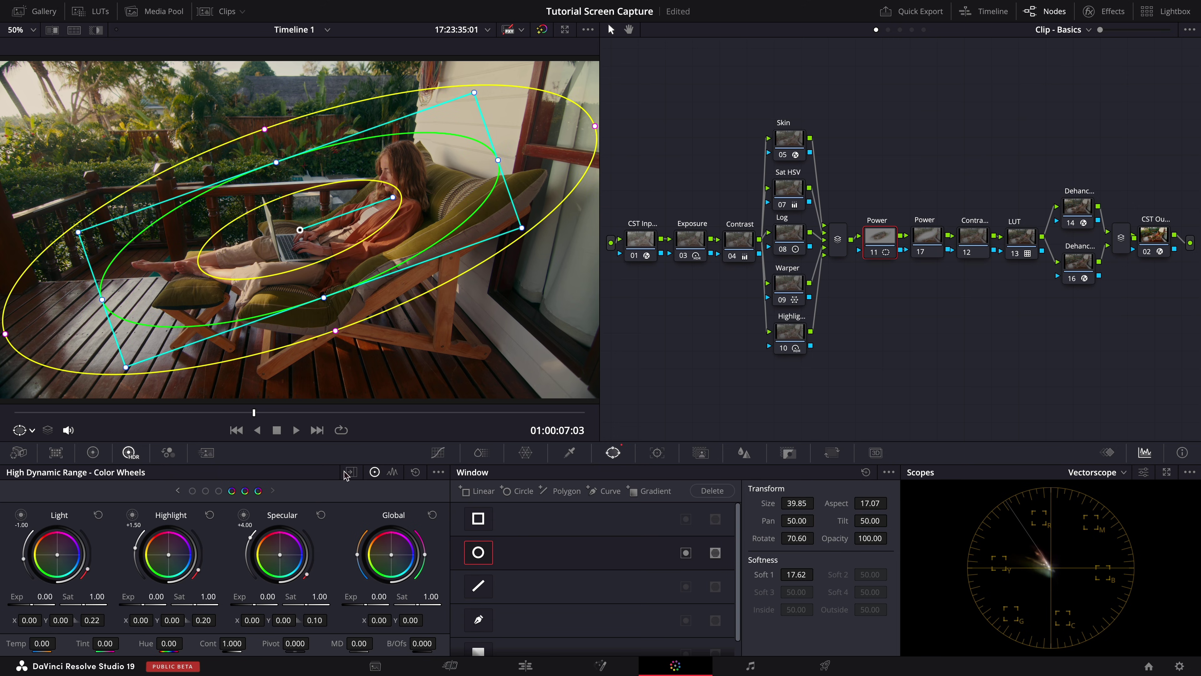
Hide the window overlay in the viewer and raise node 11's HDR Global exposure to about 0.02
left_click(31, 430)
left_click(35, 557)
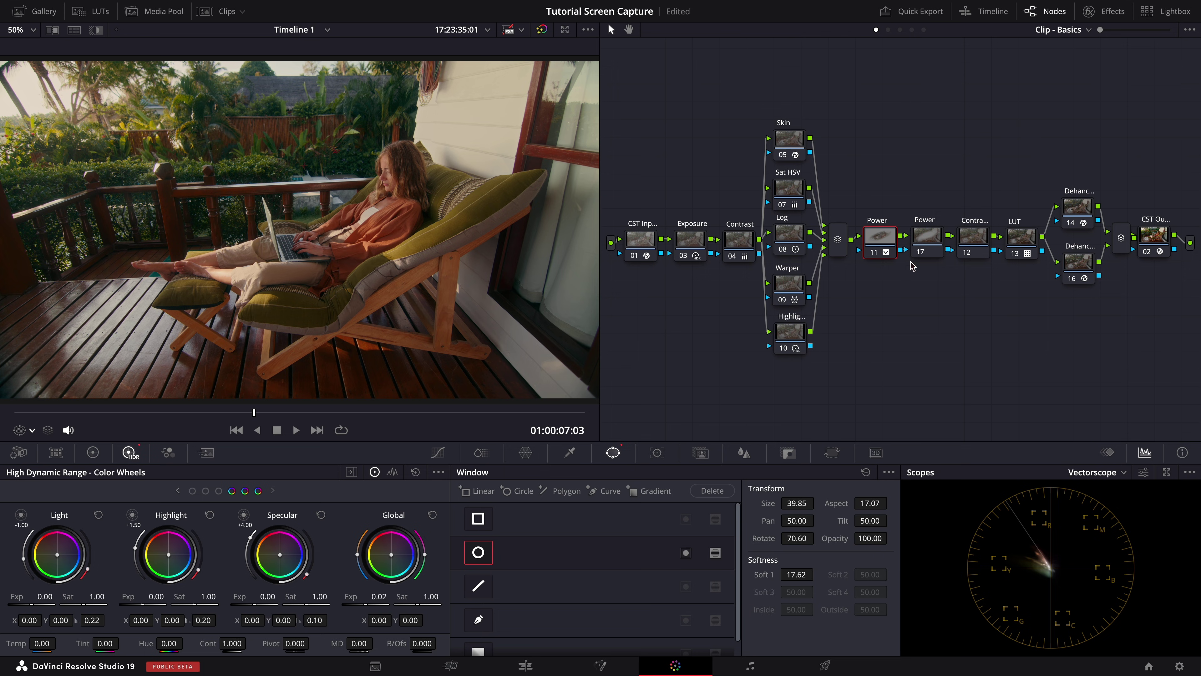
Lower the HDR Global exposure of the second Power node (17) to -0.09 and check the image in full view
left_click(928, 237)
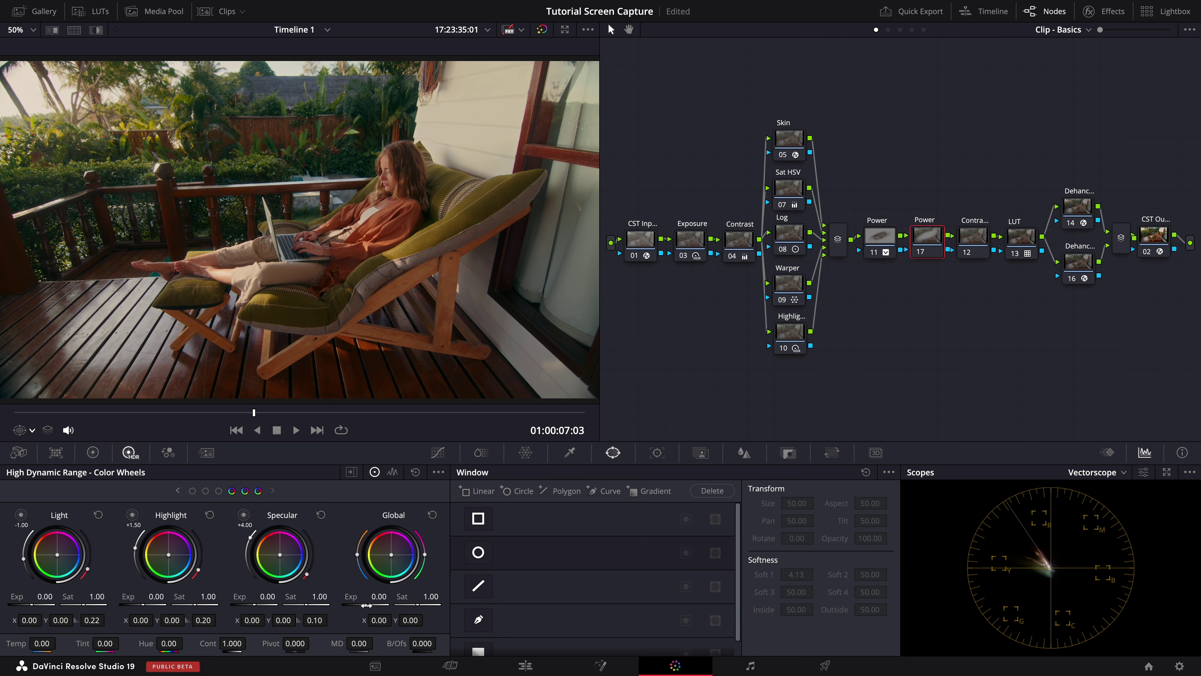
left_click_drag(363, 605, 351, 605)
key("alt+f")
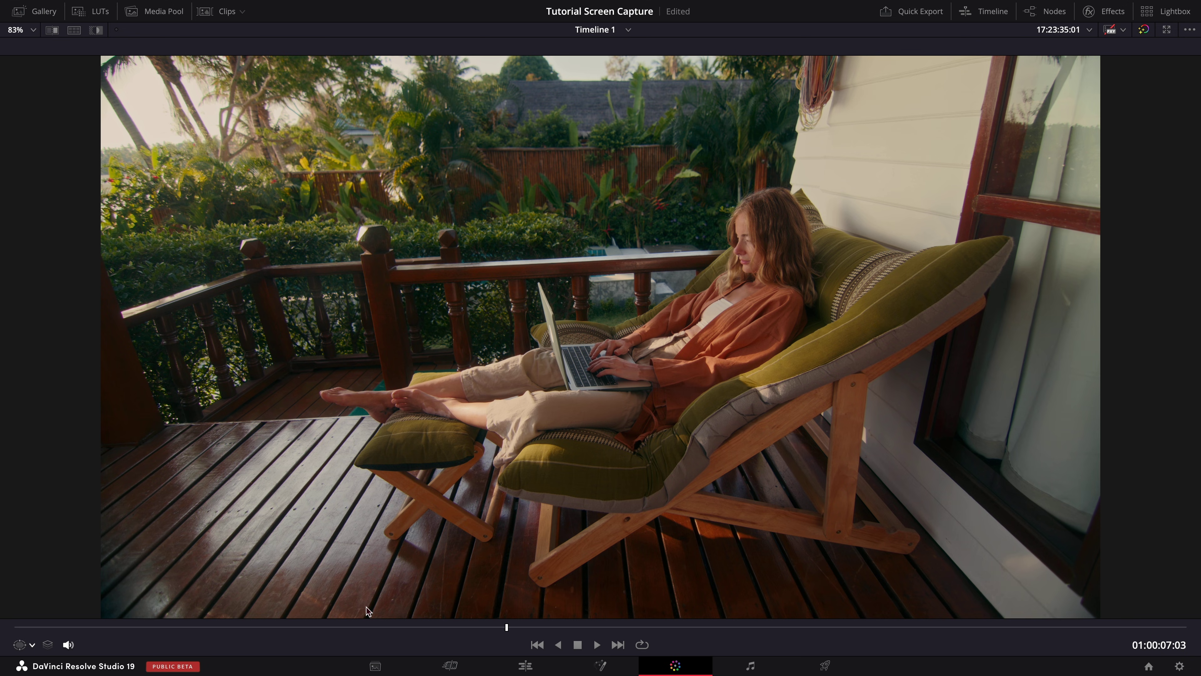
key("alt+f")
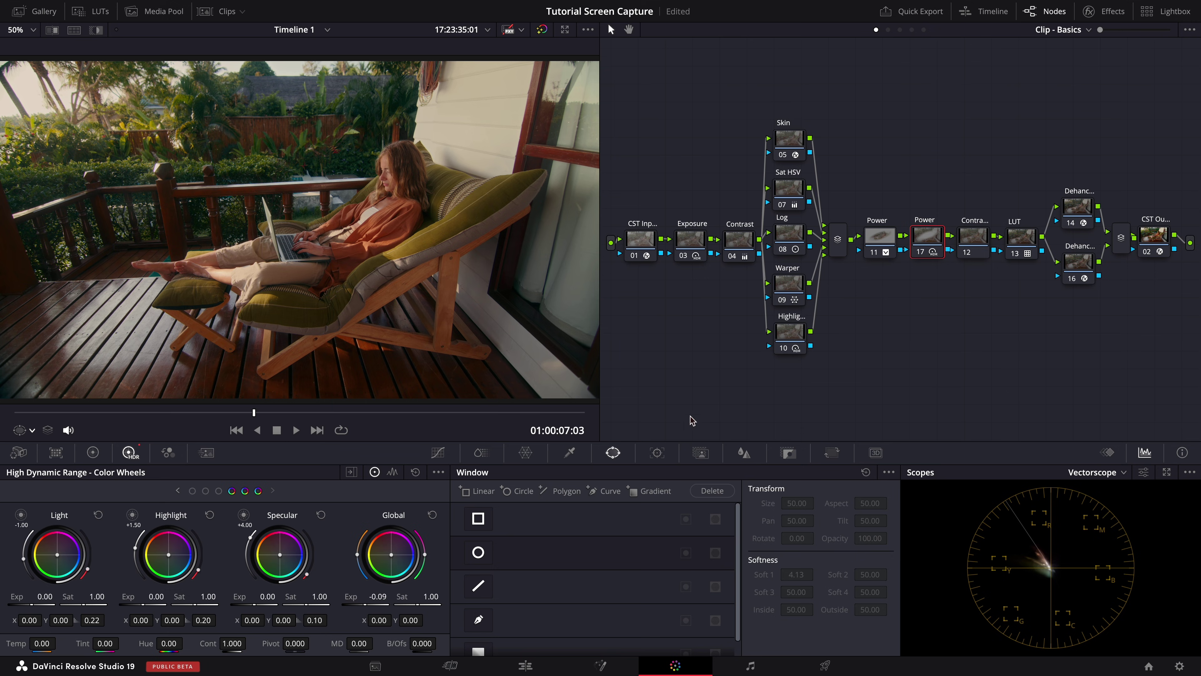
Apply an effect from the effects library to node 12 and adjust its settings
left_click(968, 238)
left_click(1112, 15)
left_click_drag(908, 438, 747, 350)
mouse_move(1012, 84)
left_mouse_down()
mouse_move(1002, 80)
mouse_move(1002, 104)
left_mouse_up()
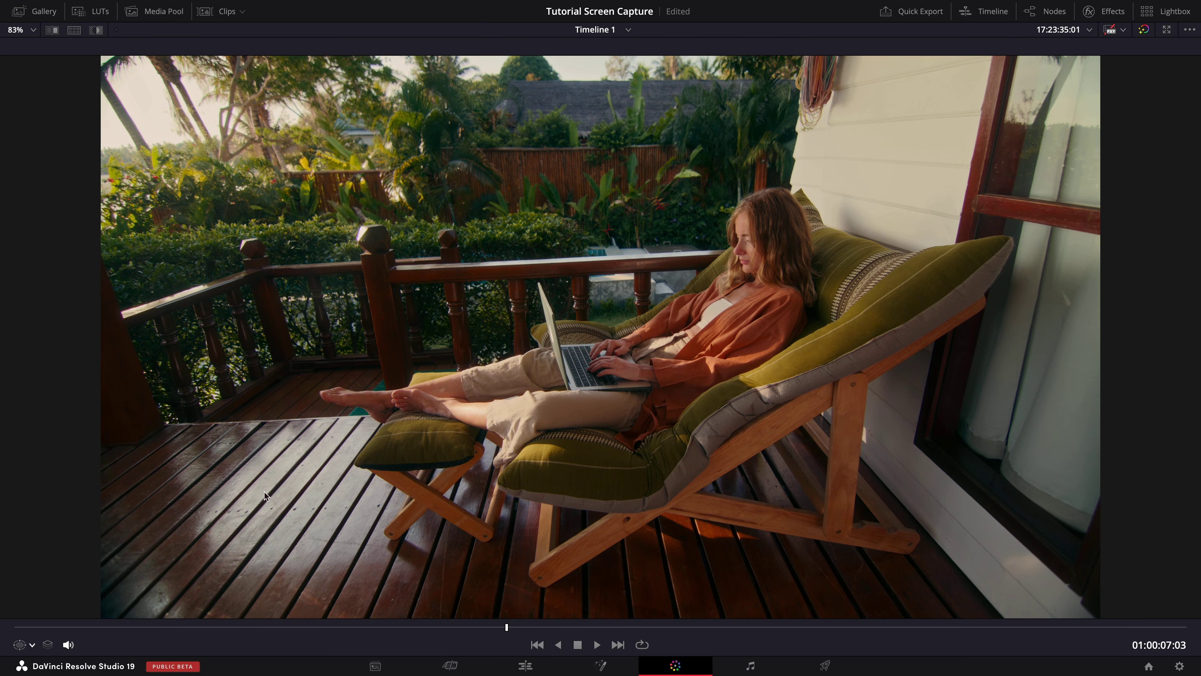
Compare the image with node 12 off and on, and with the whole grade bypassed and restored
key("super+d")
key("super+d")
key("shift+d")
key("shift+d")
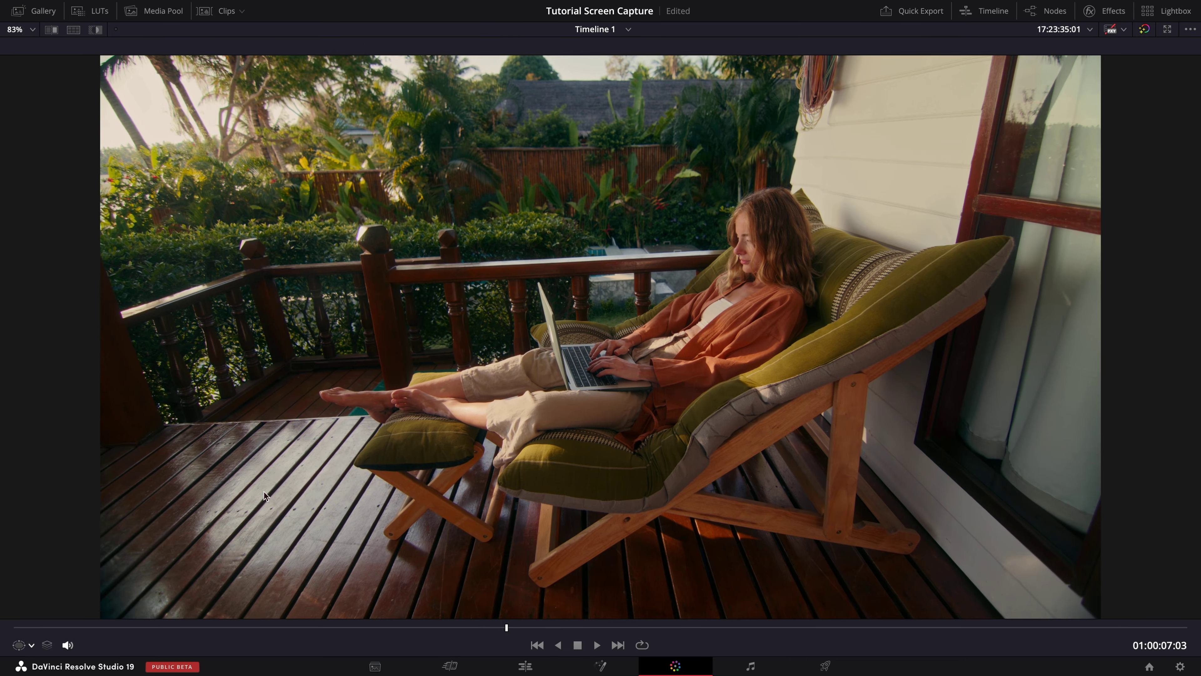